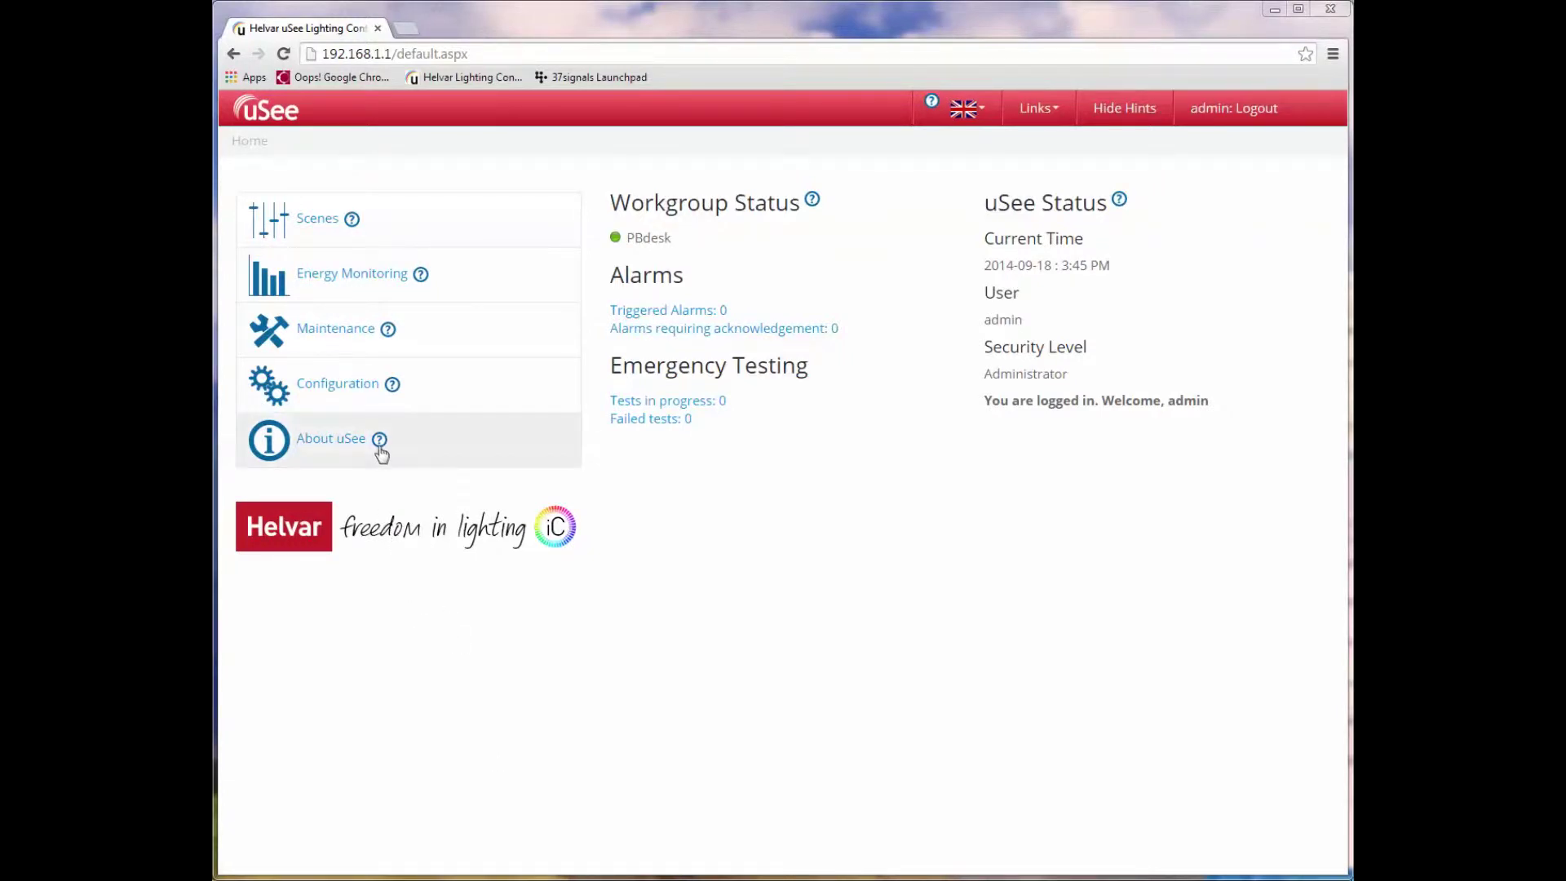
- Open the manual test page for emergency testing in the maintenance area
{"action": "left_click", "coordinate": [330, 330]}
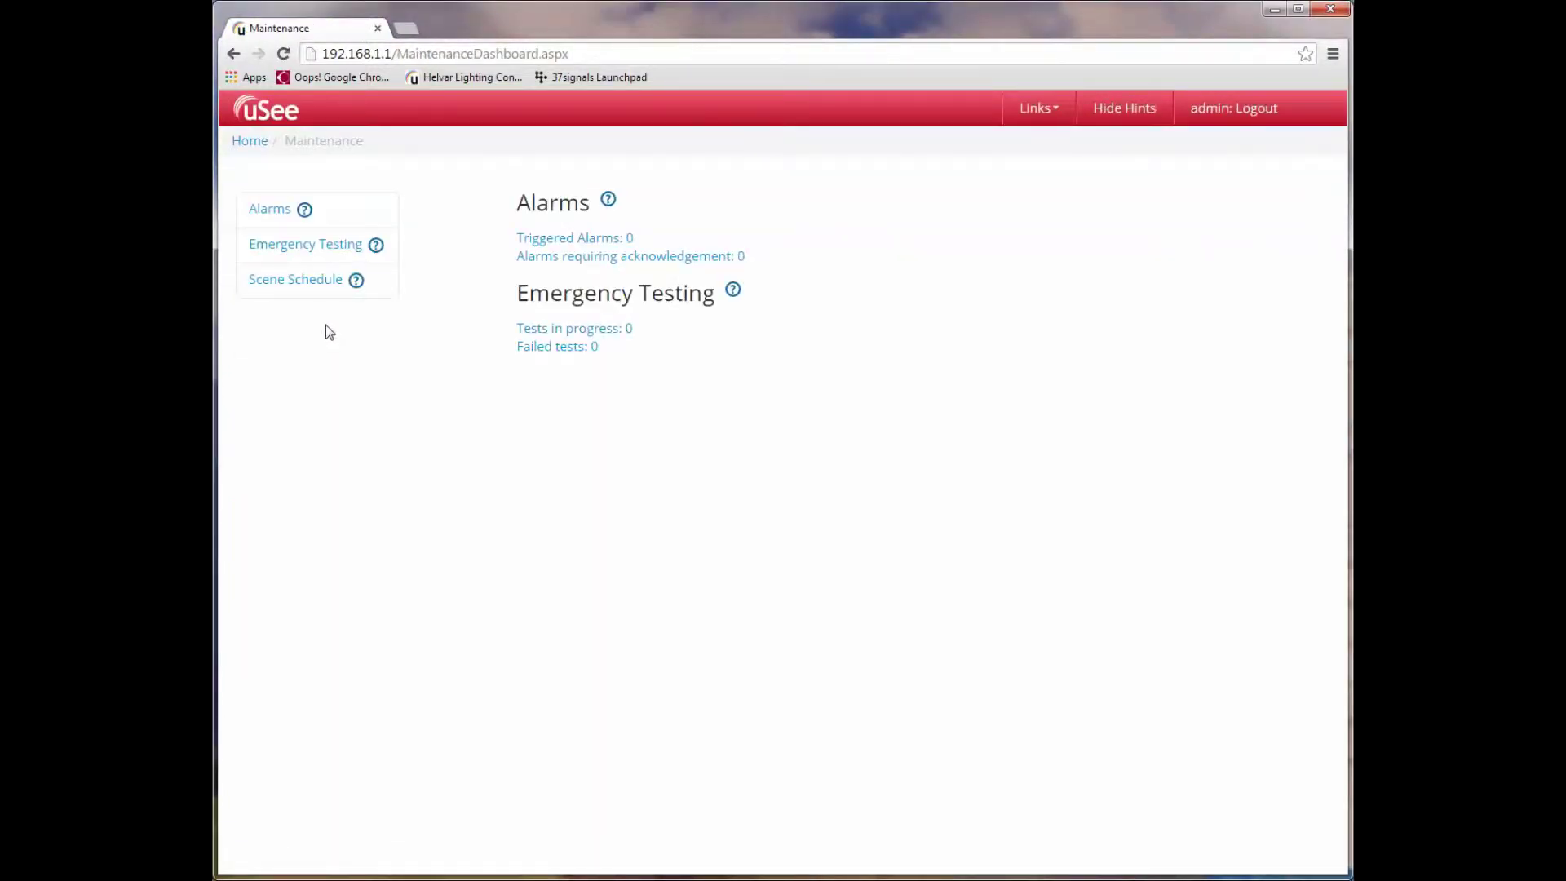
{"action": "left_click", "coordinate": [302, 253]}
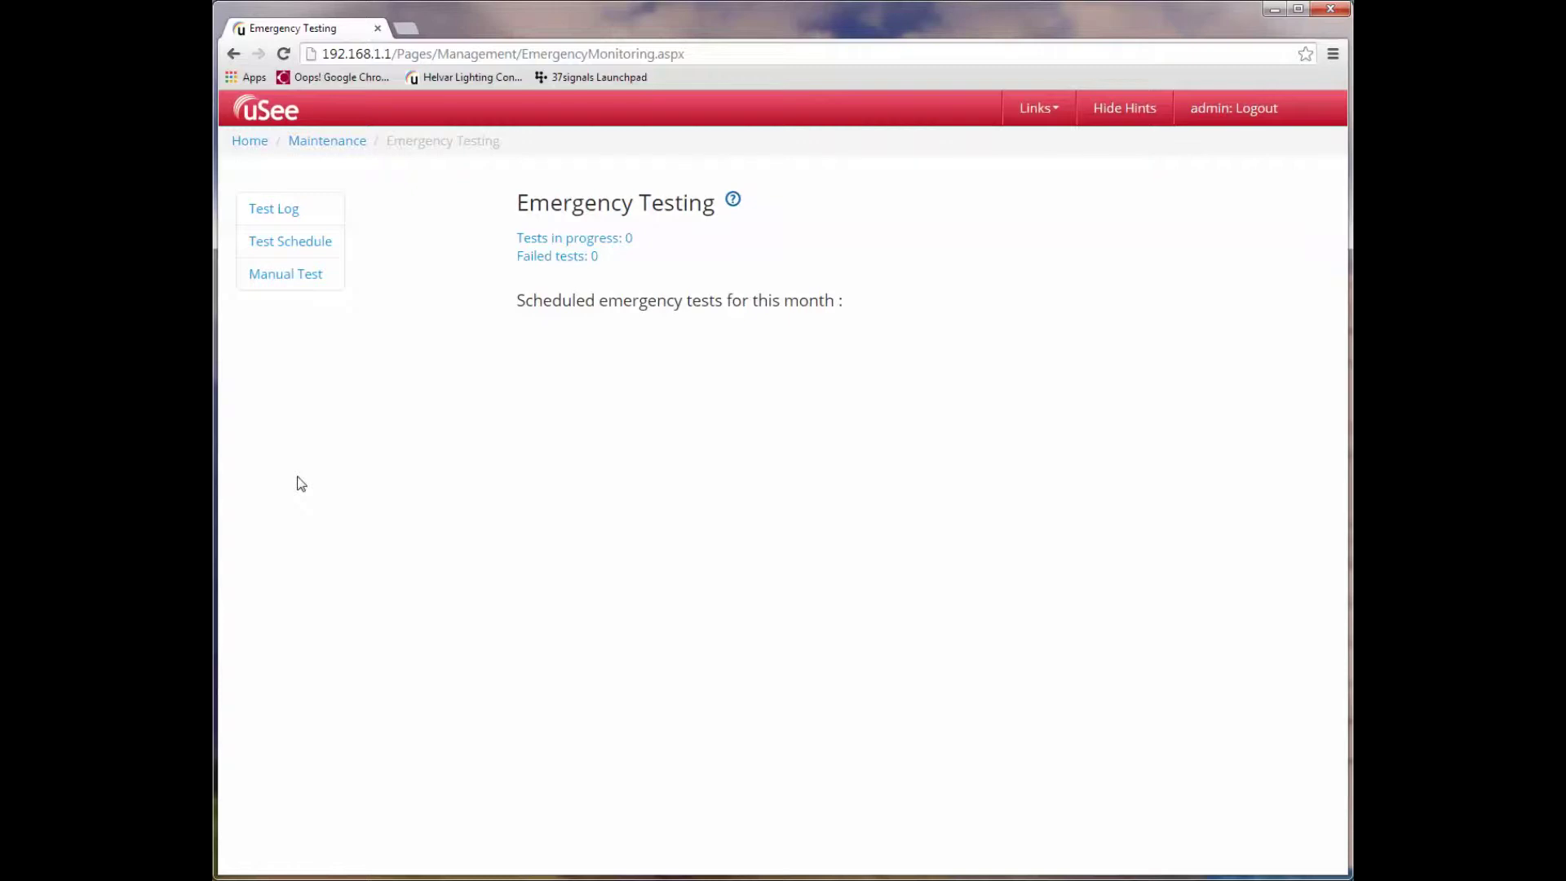
{"action": "left_click", "coordinate": [279, 274]}
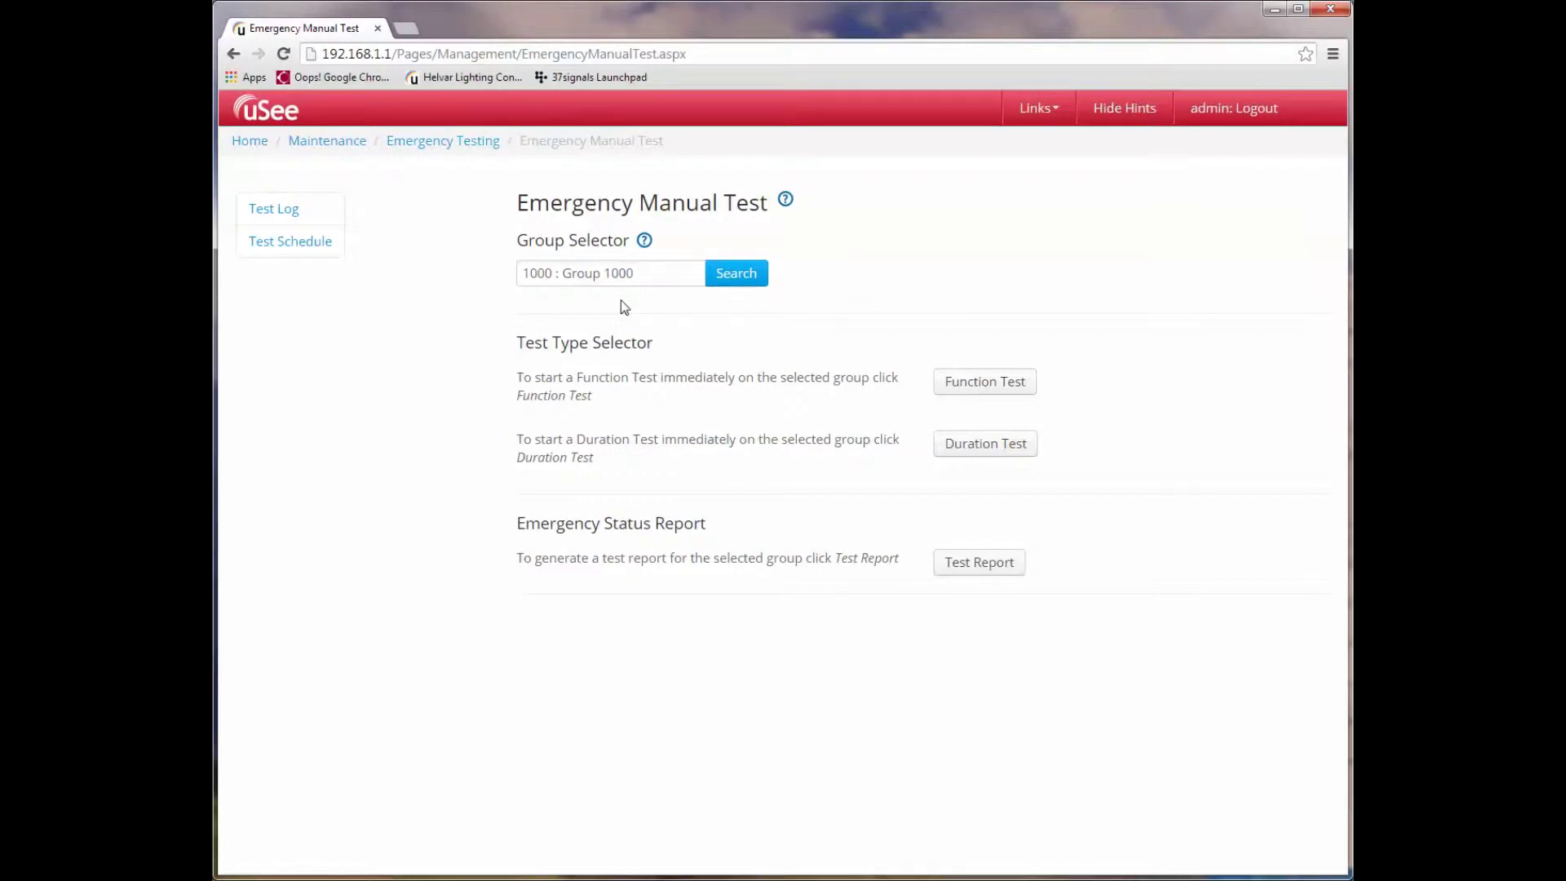
- Select the group 3 : Emergency 14 and start an immediate function test on it
{"action": "left_click", "coordinate": [591, 274]}
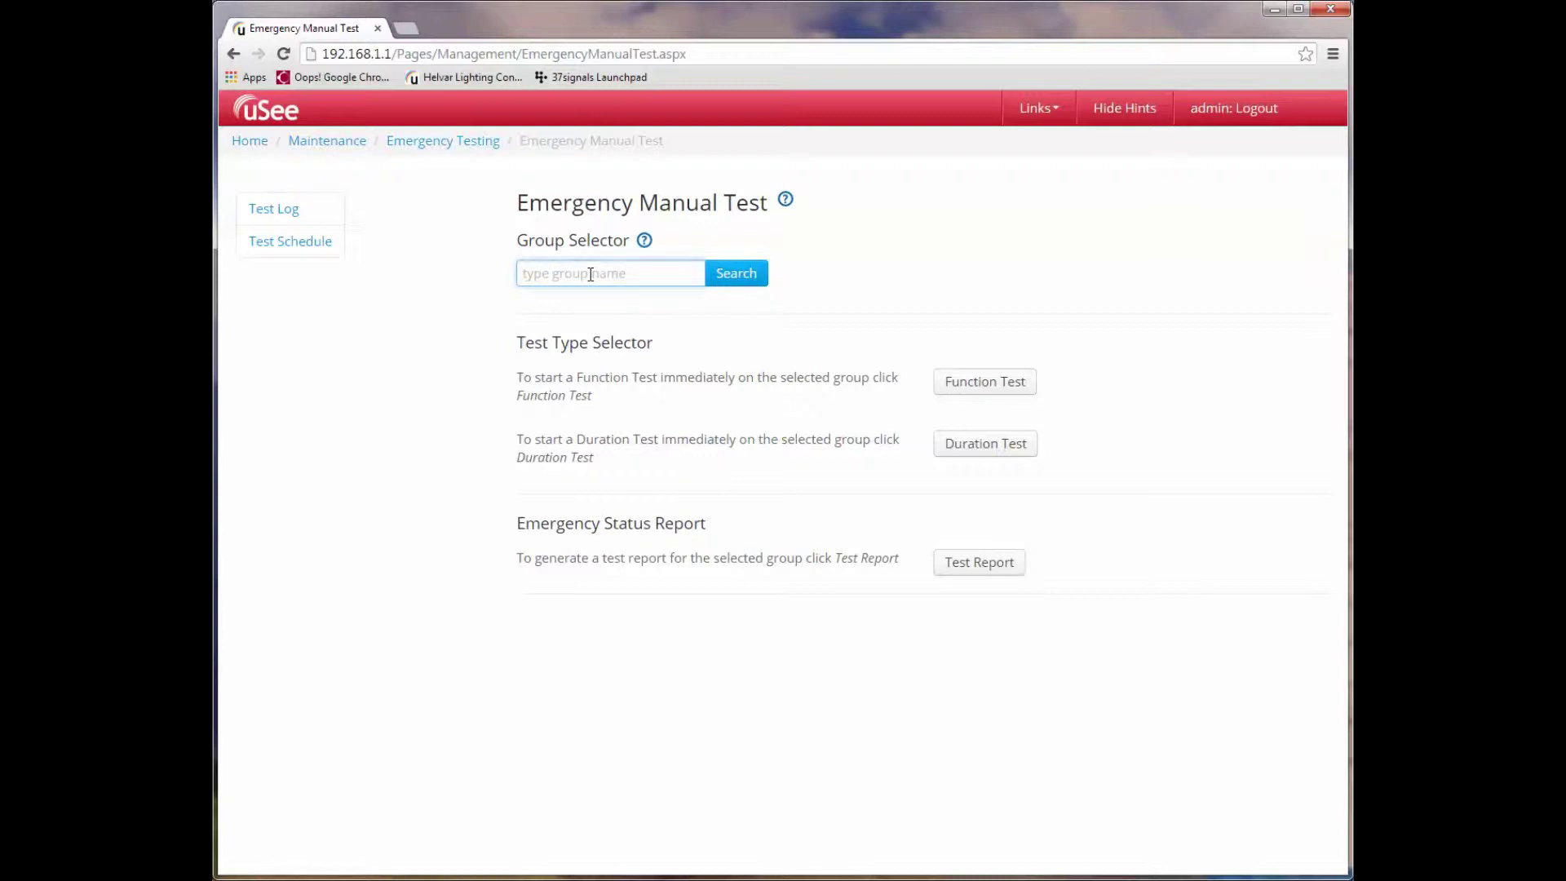
{"action": "type", "text": "em"}
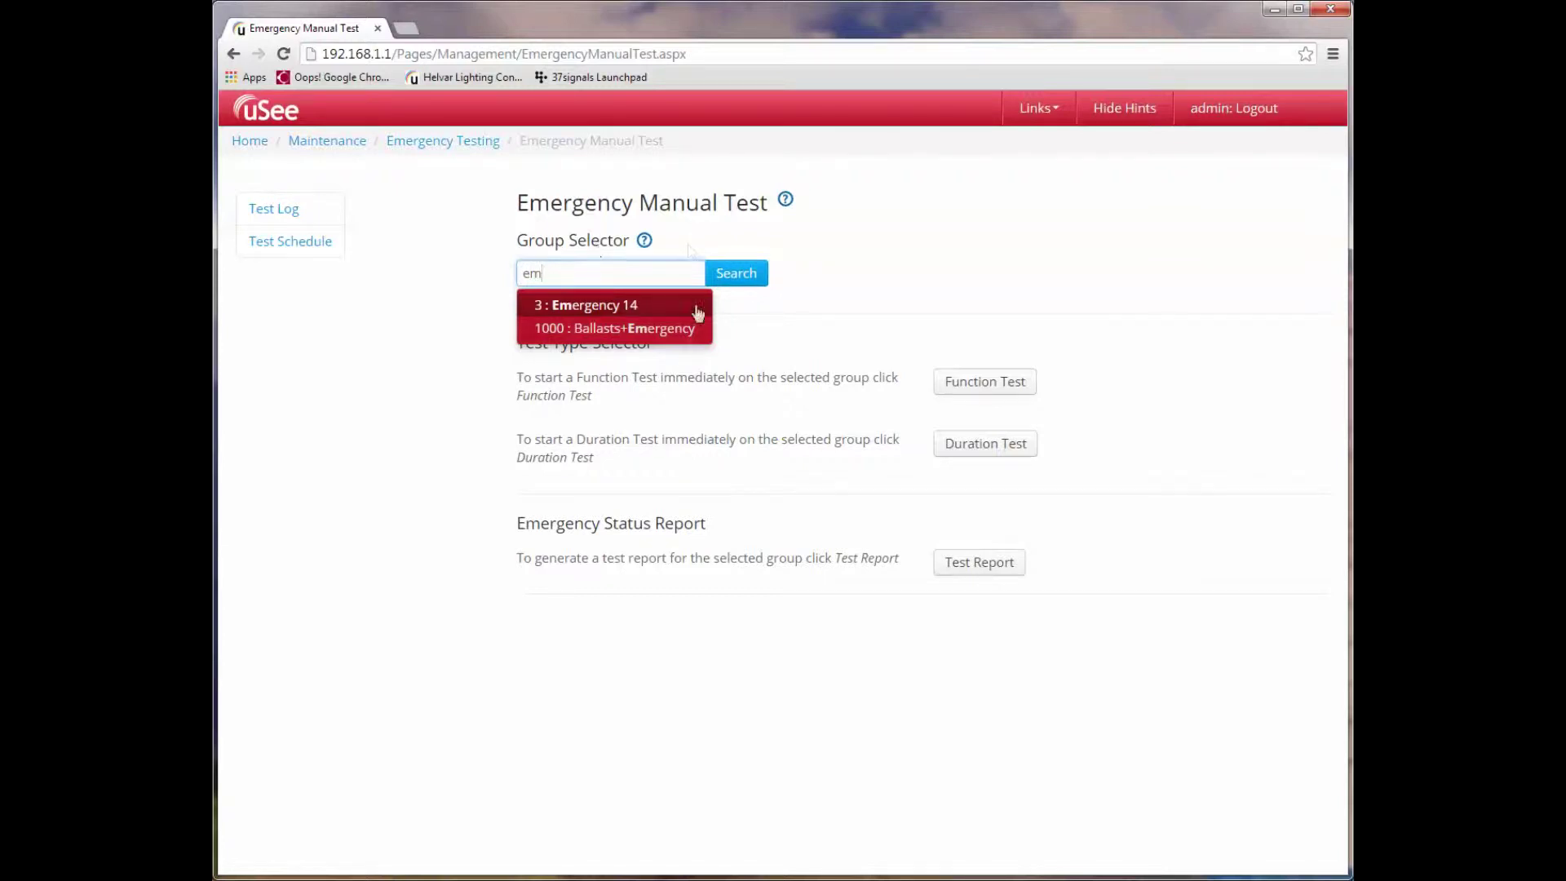
{"action": "left_click", "coordinate": [583, 309]}
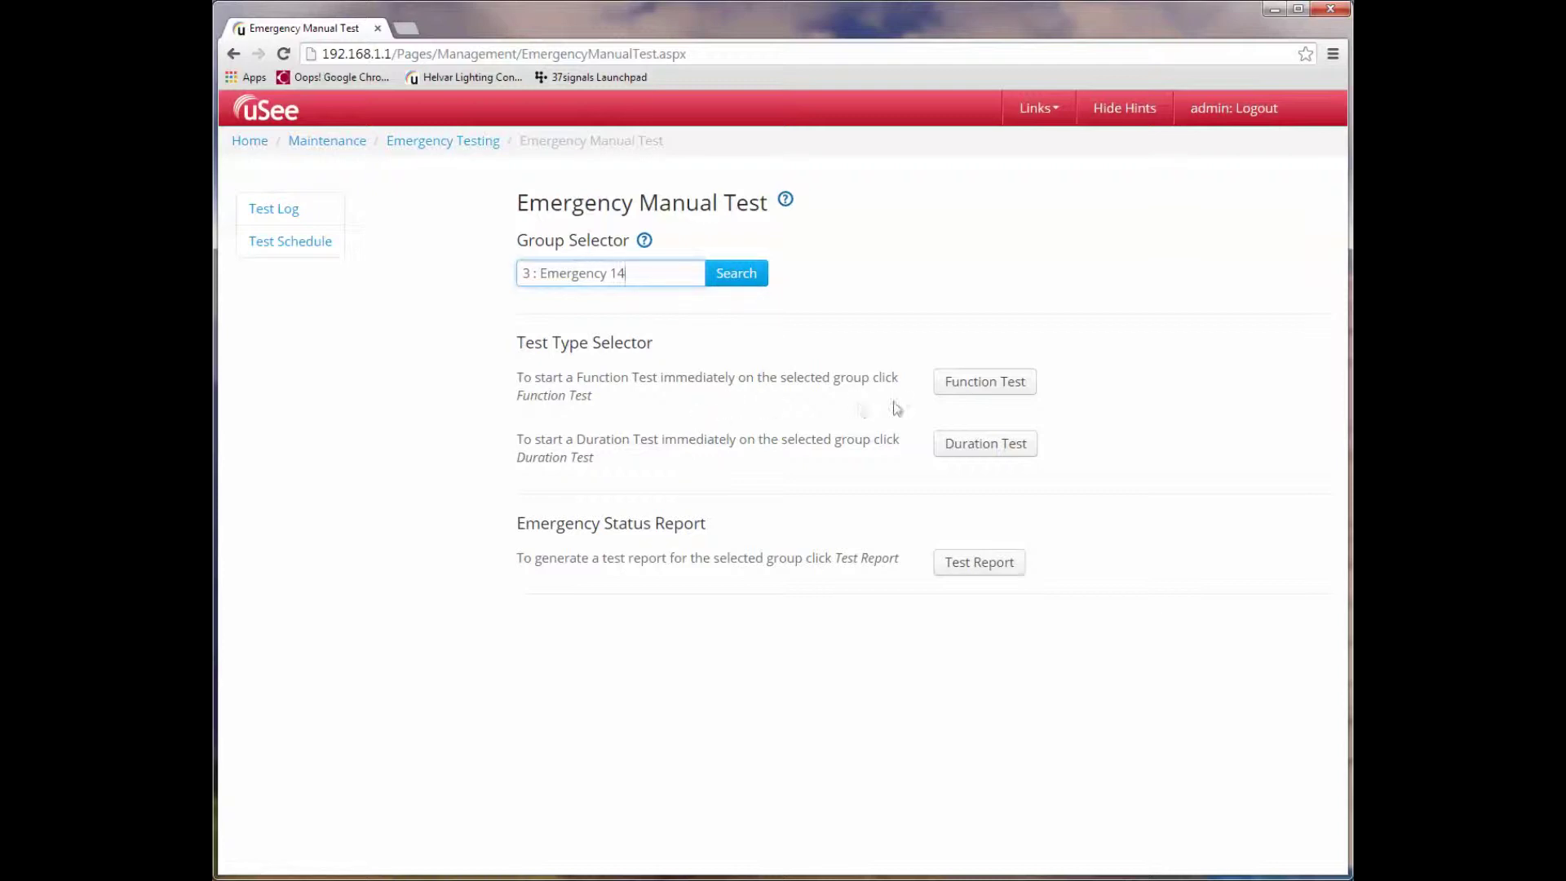
{"action": "left_click", "coordinate": [989, 382]}
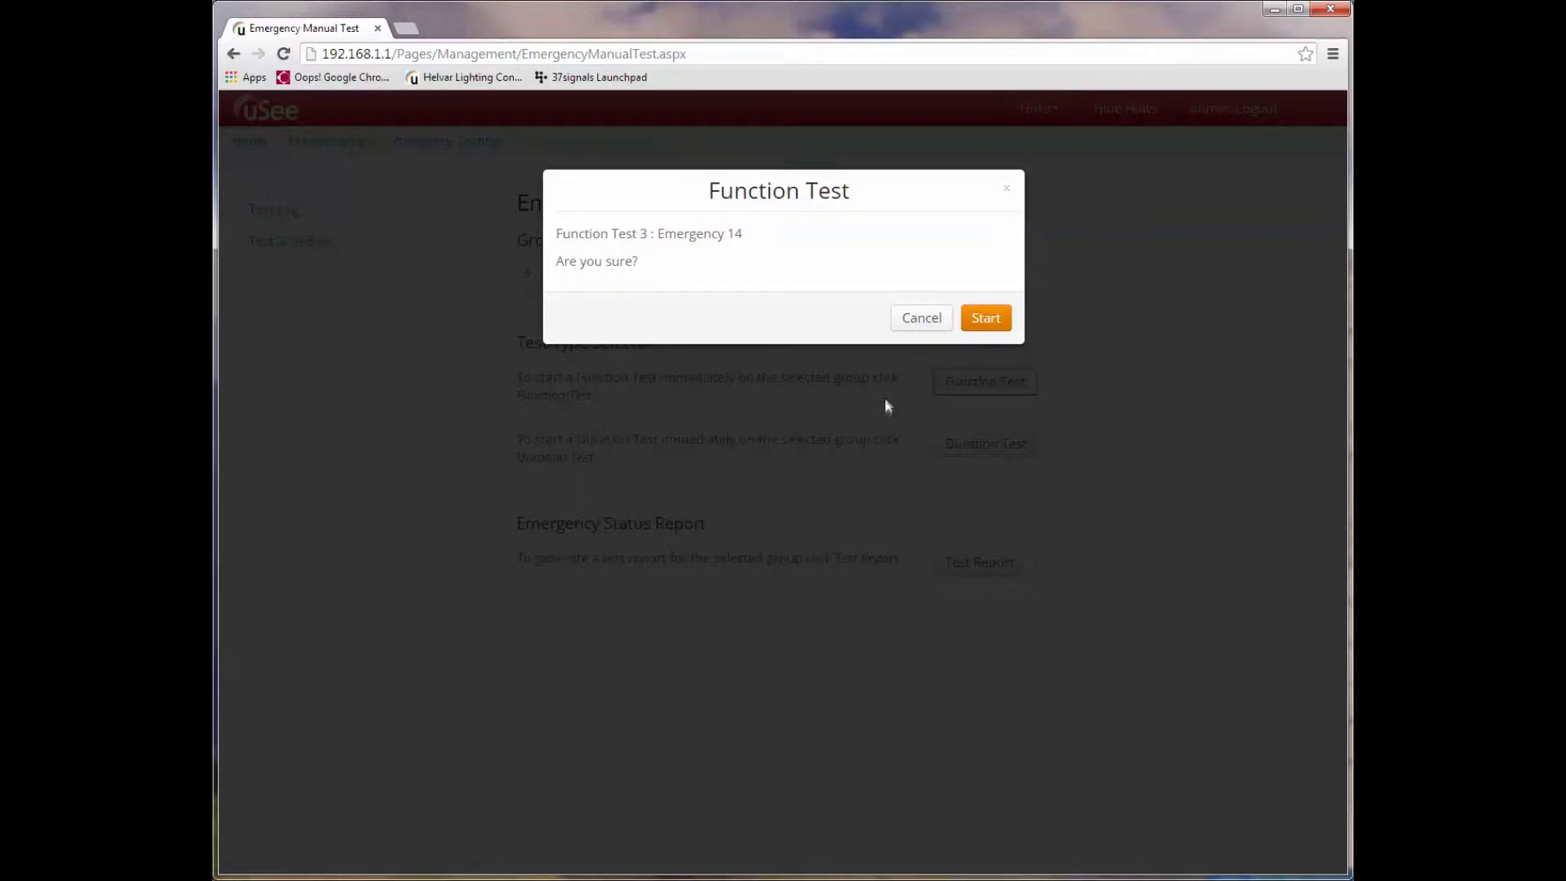
{"action": "left_click", "coordinate": [987, 320]}
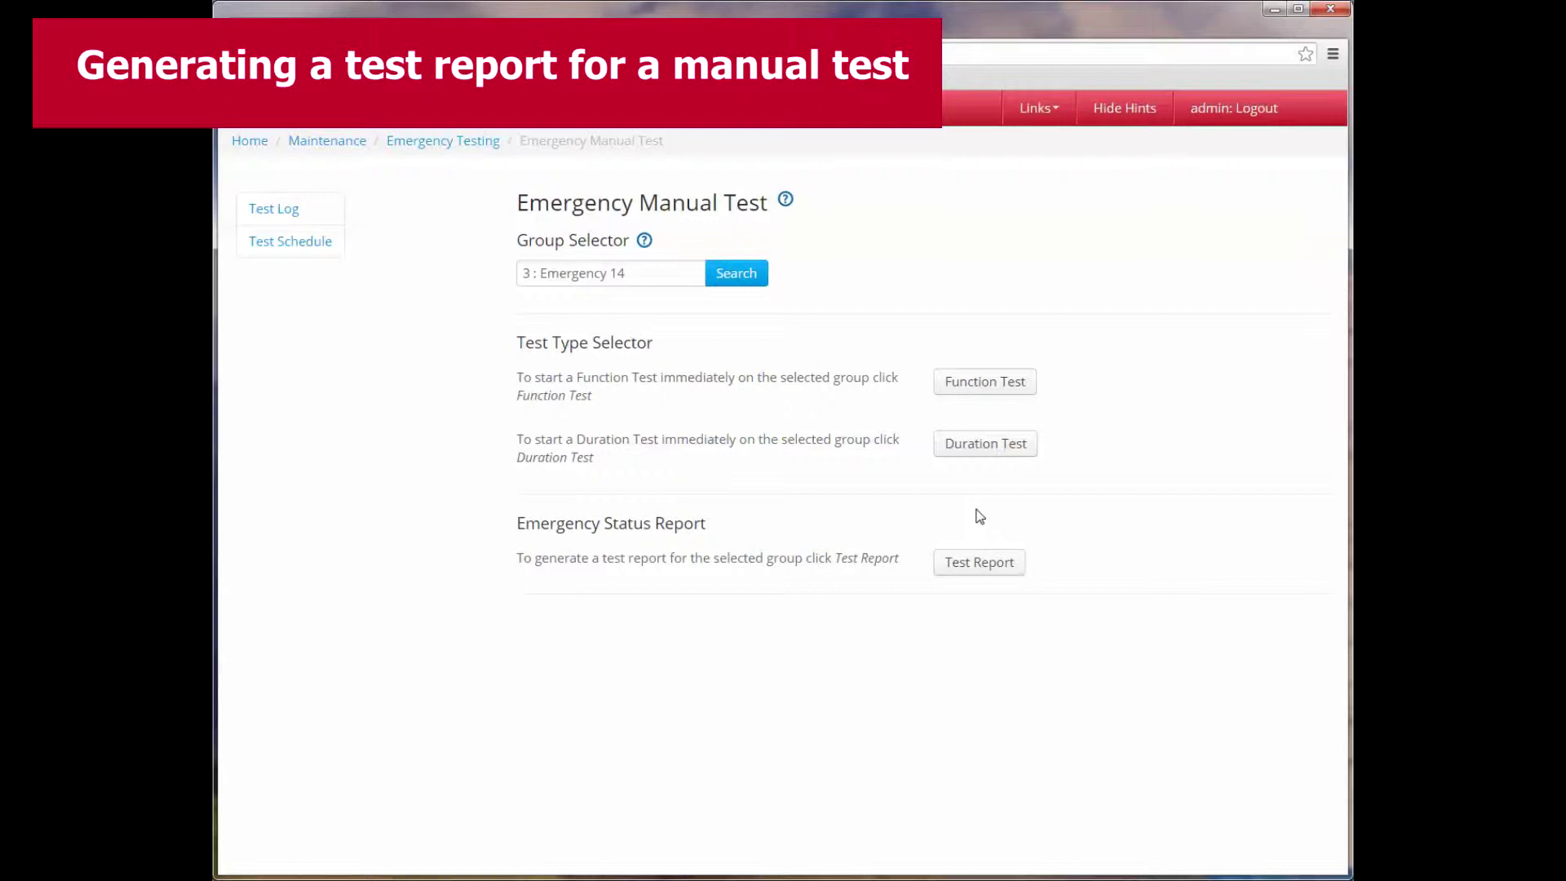
- Generate the emergency status report for the tested group and open the emergency test log
{"action": "left_click", "coordinate": [979, 566]}
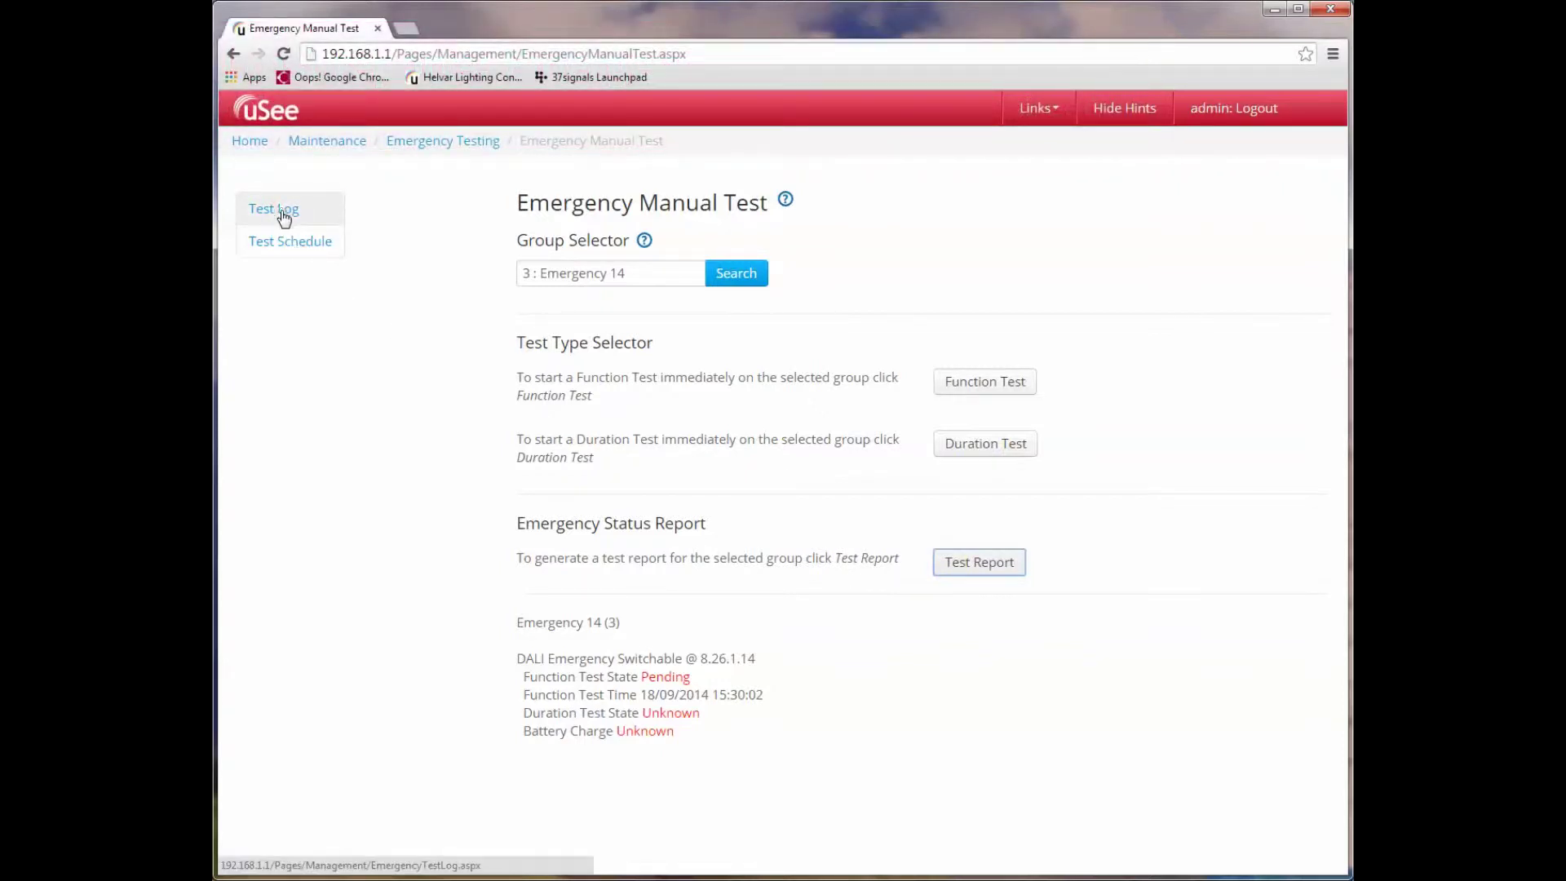
{"action": "left_click", "coordinate": [284, 216]}
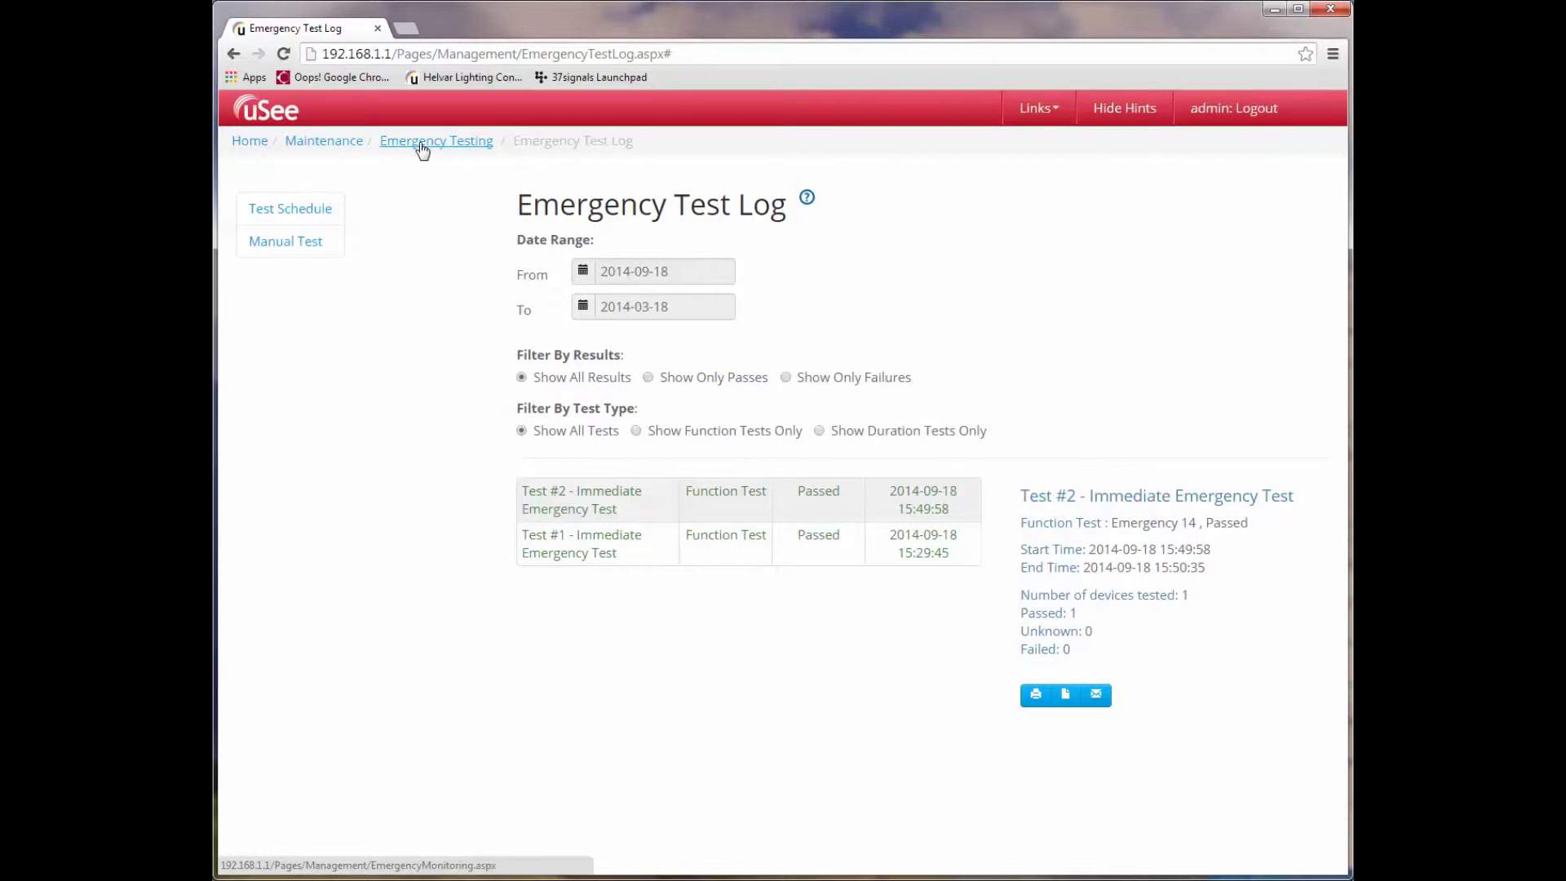
- Open the emergency test schedule and check the immediate emergency tests on 18 September 2014
{"action": "left_click", "coordinate": [417, 147]}
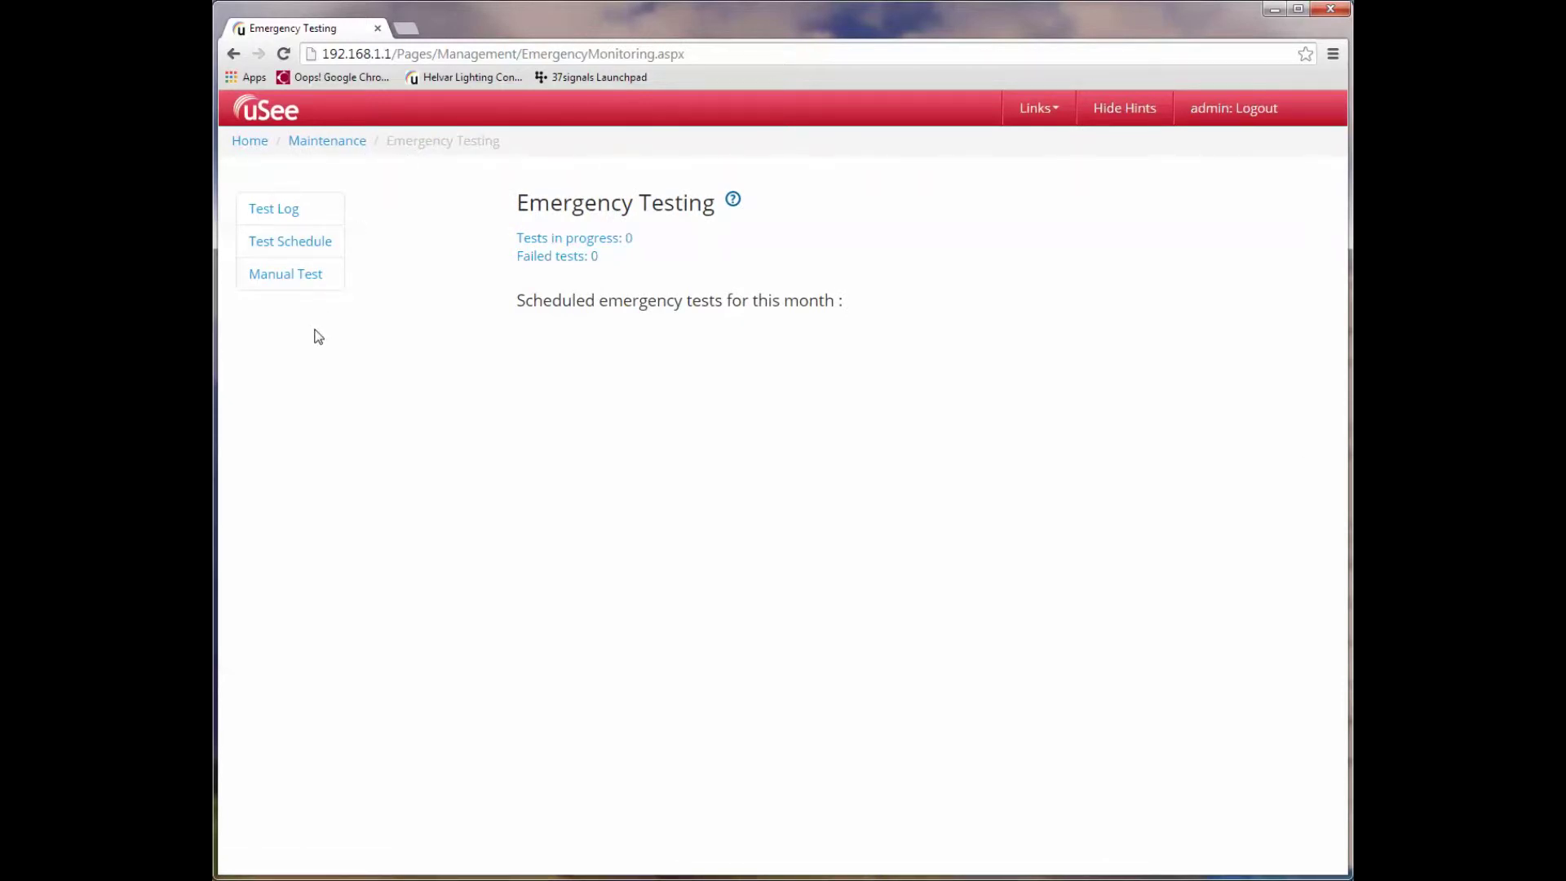
{"action": "left_click", "coordinate": [299, 248]}
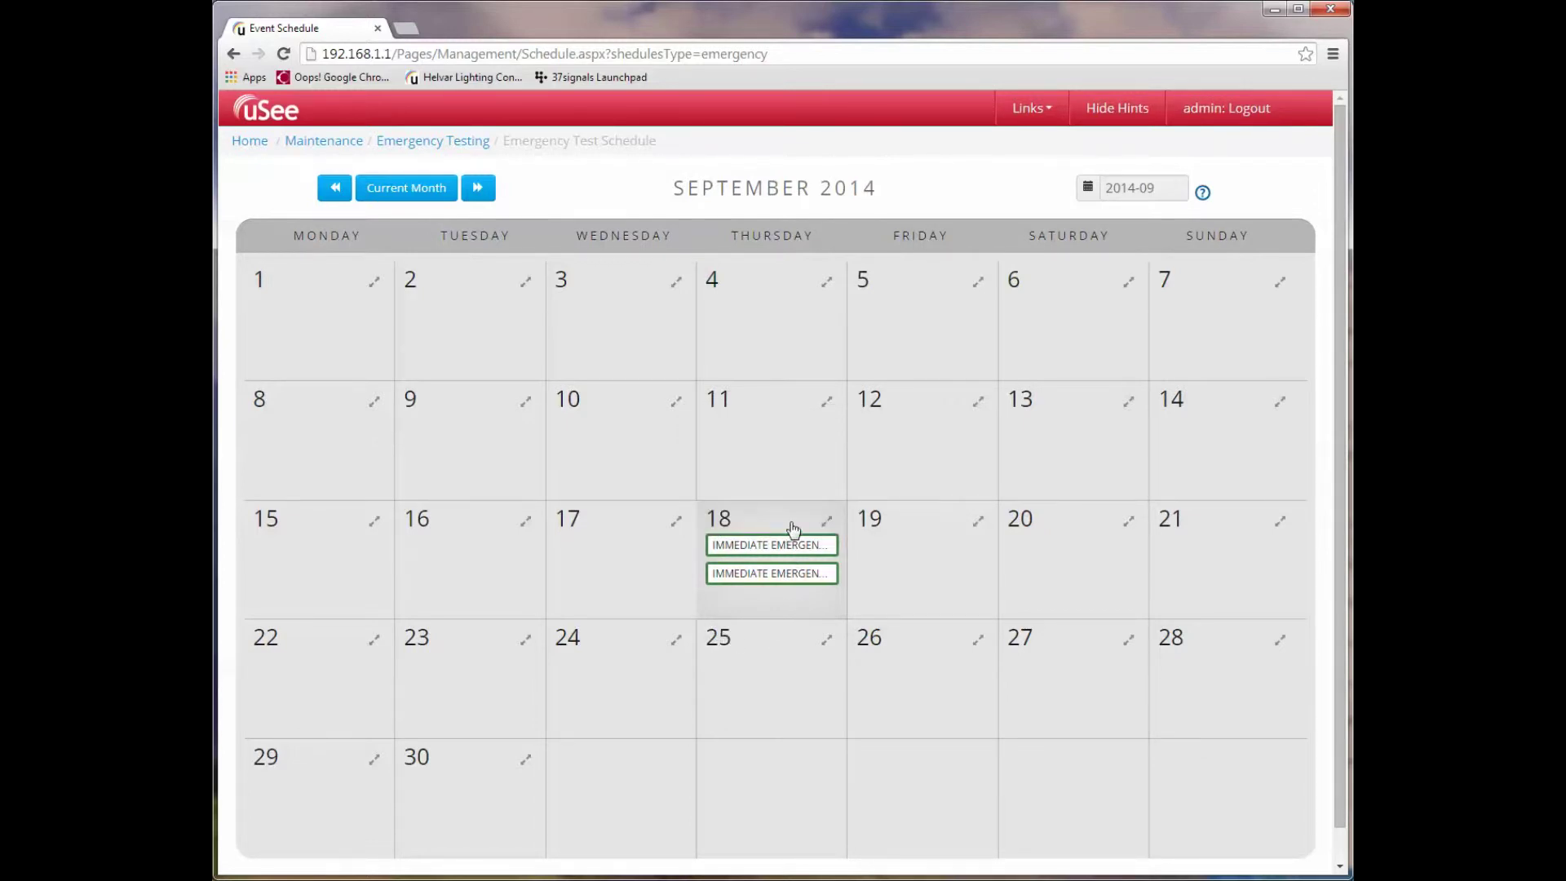
{"action": "mouse_move", "coordinate": [769, 552]}
- Add an emergency schedule event on 6 September 2014 described as "Function (bi-weekly)" with a start time of 14:00
{"action": "left_click", "coordinate": [1059, 327]}
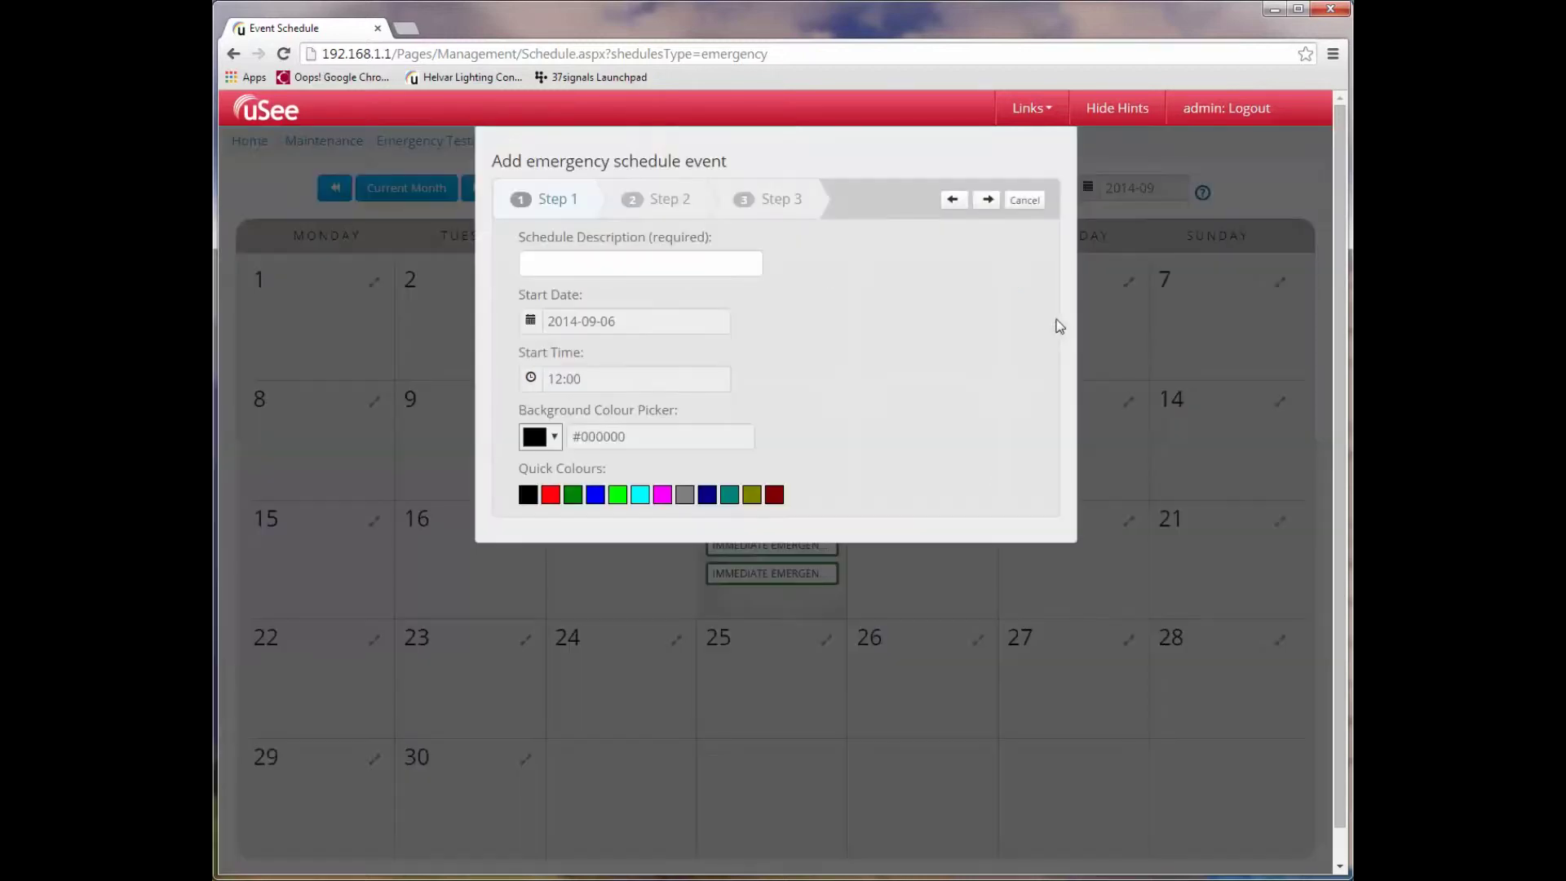
{"action": "left_click", "coordinate": [554, 264]}
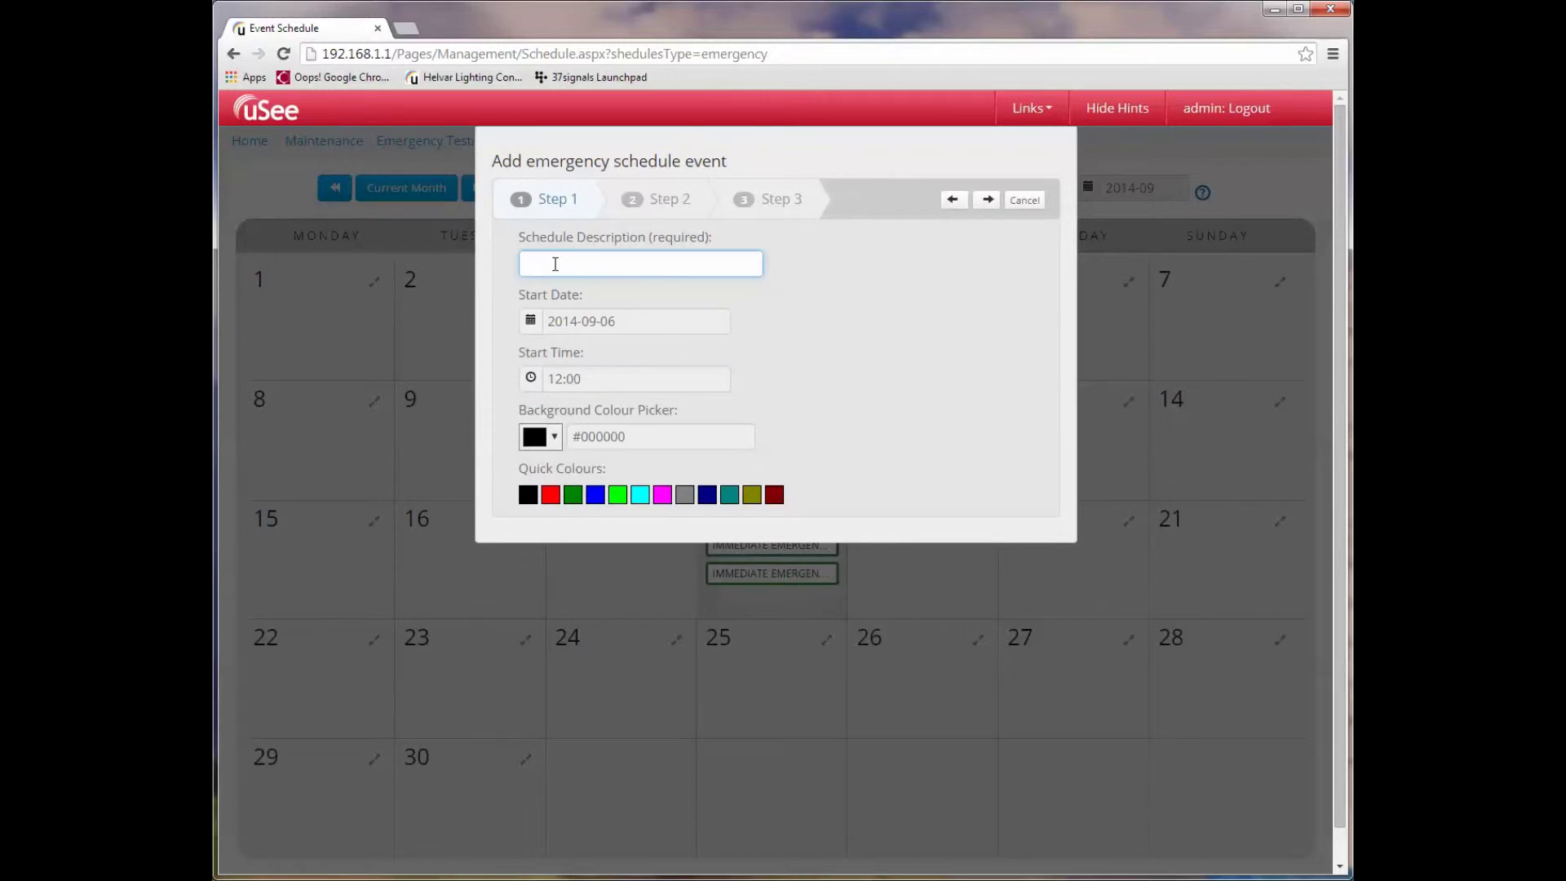
{"action": "type", "text": "Function (bi-weekly"}
{"action": "left_click", "coordinate": [531, 379]}
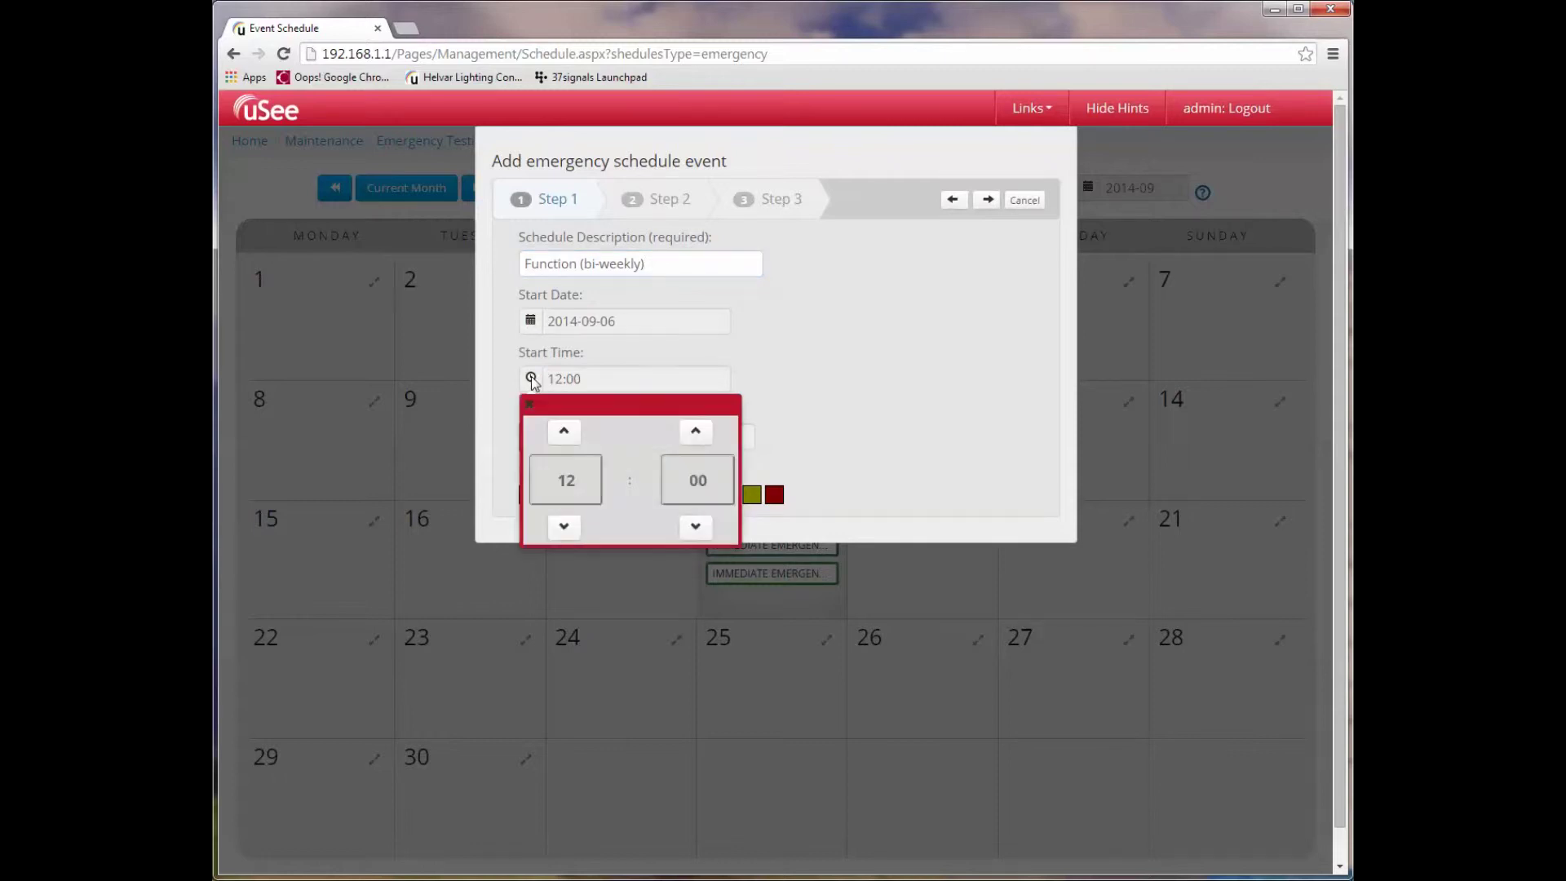
{"action": "left_click", "coordinate": [566, 490]}
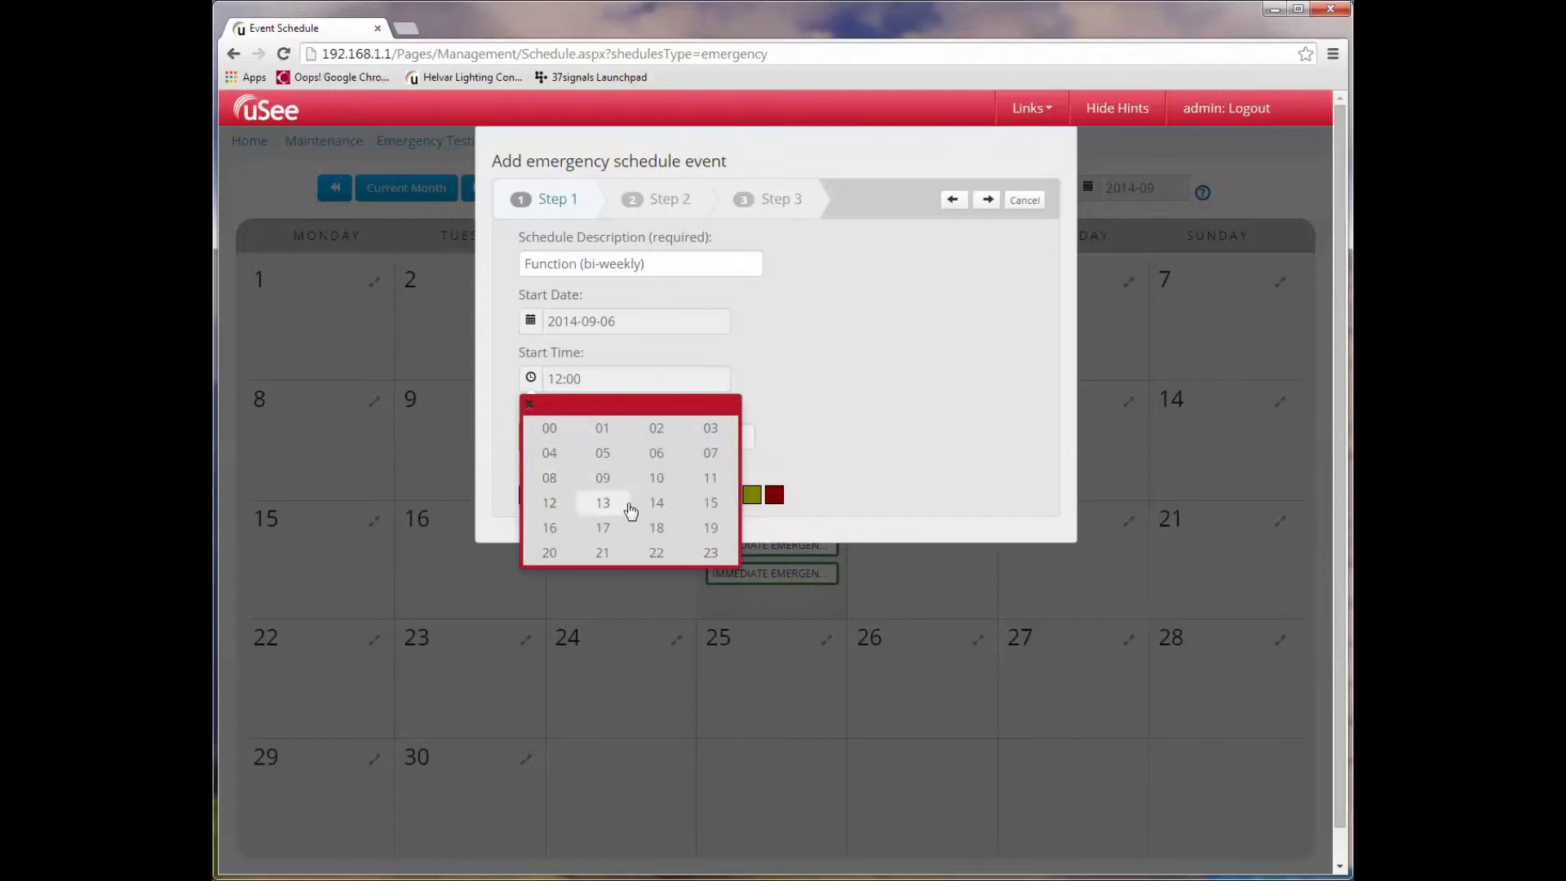
{"action": "left_click", "coordinate": [657, 506]}
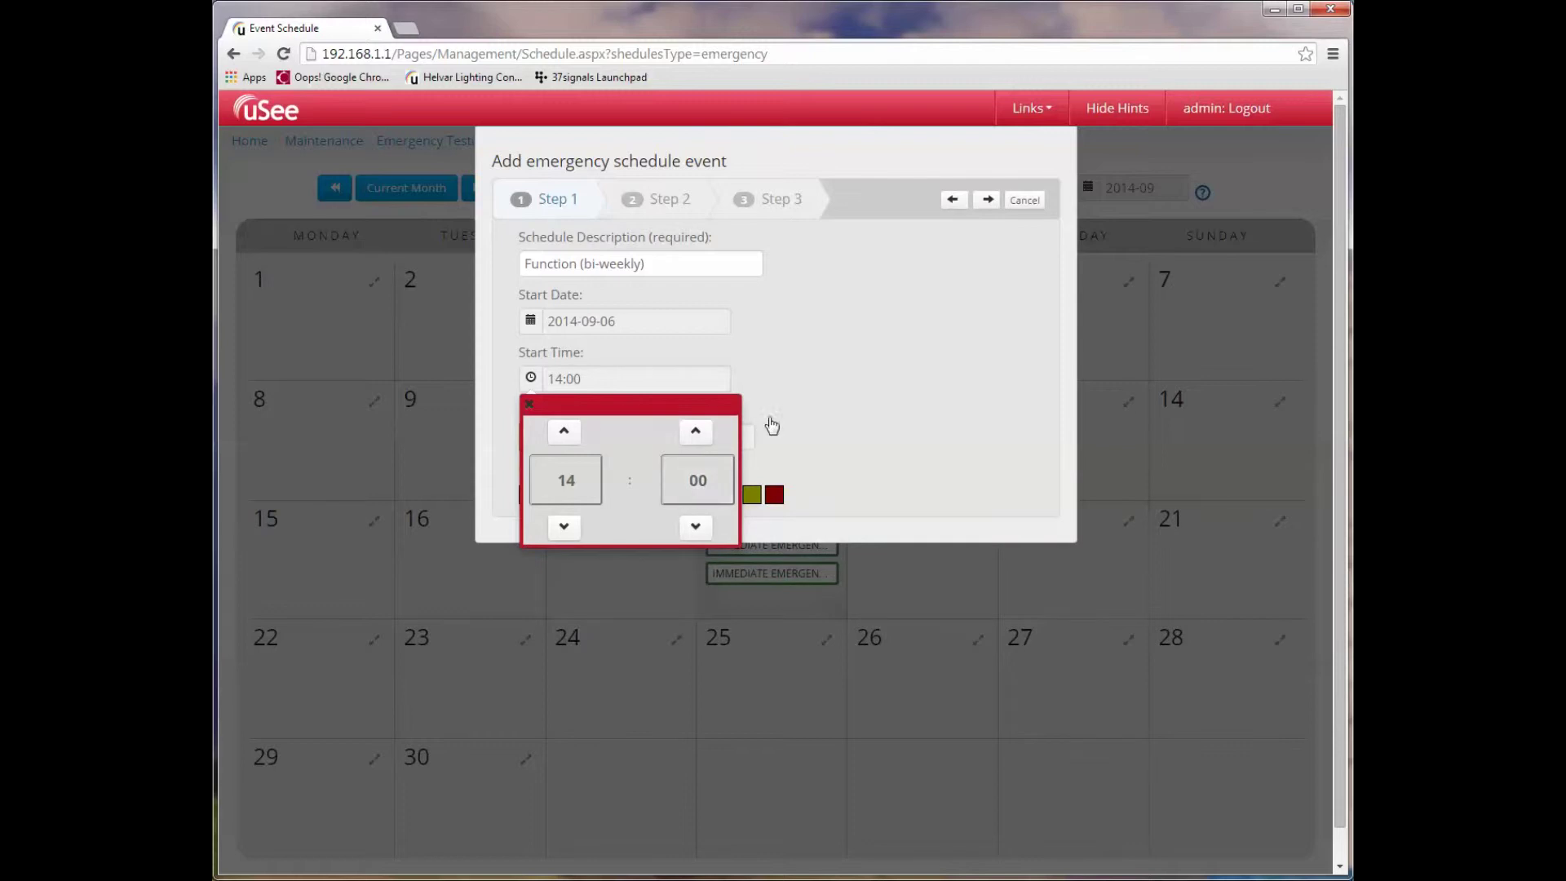
{"action": "left_click", "coordinate": [795, 411]}
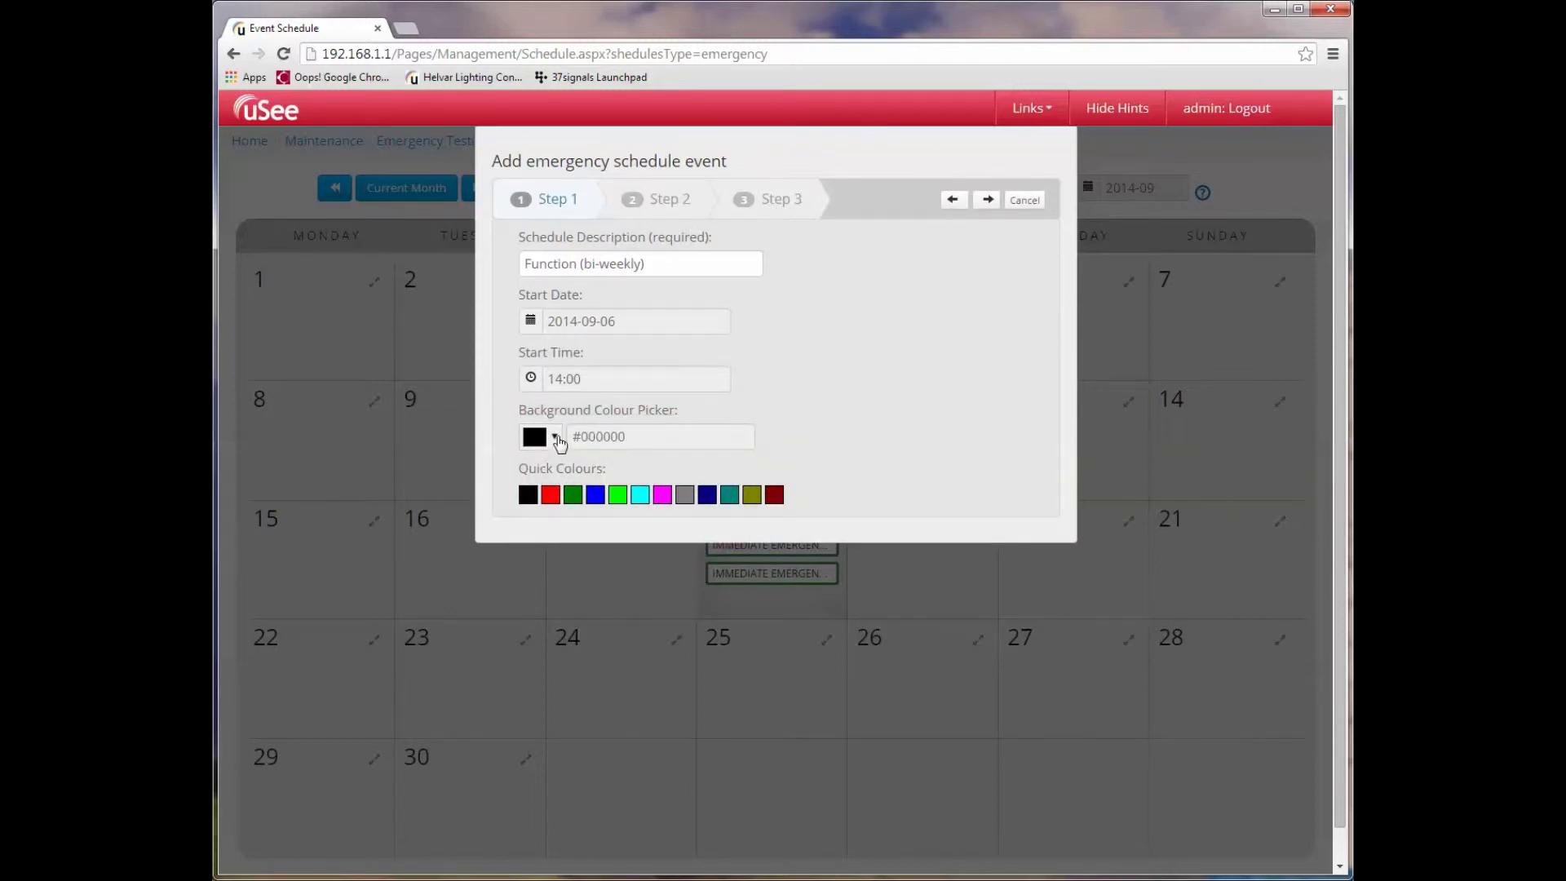
- Give the schedule event a magenta background colour and continue to its repeat settings
{"action": "left_click", "coordinate": [555, 439]}
{"action": "left_click", "coordinate": [557, 439]}
{"action": "left_click", "coordinate": [664, 496]}
{"action": "left_click", "coordinate": [989, 201]}
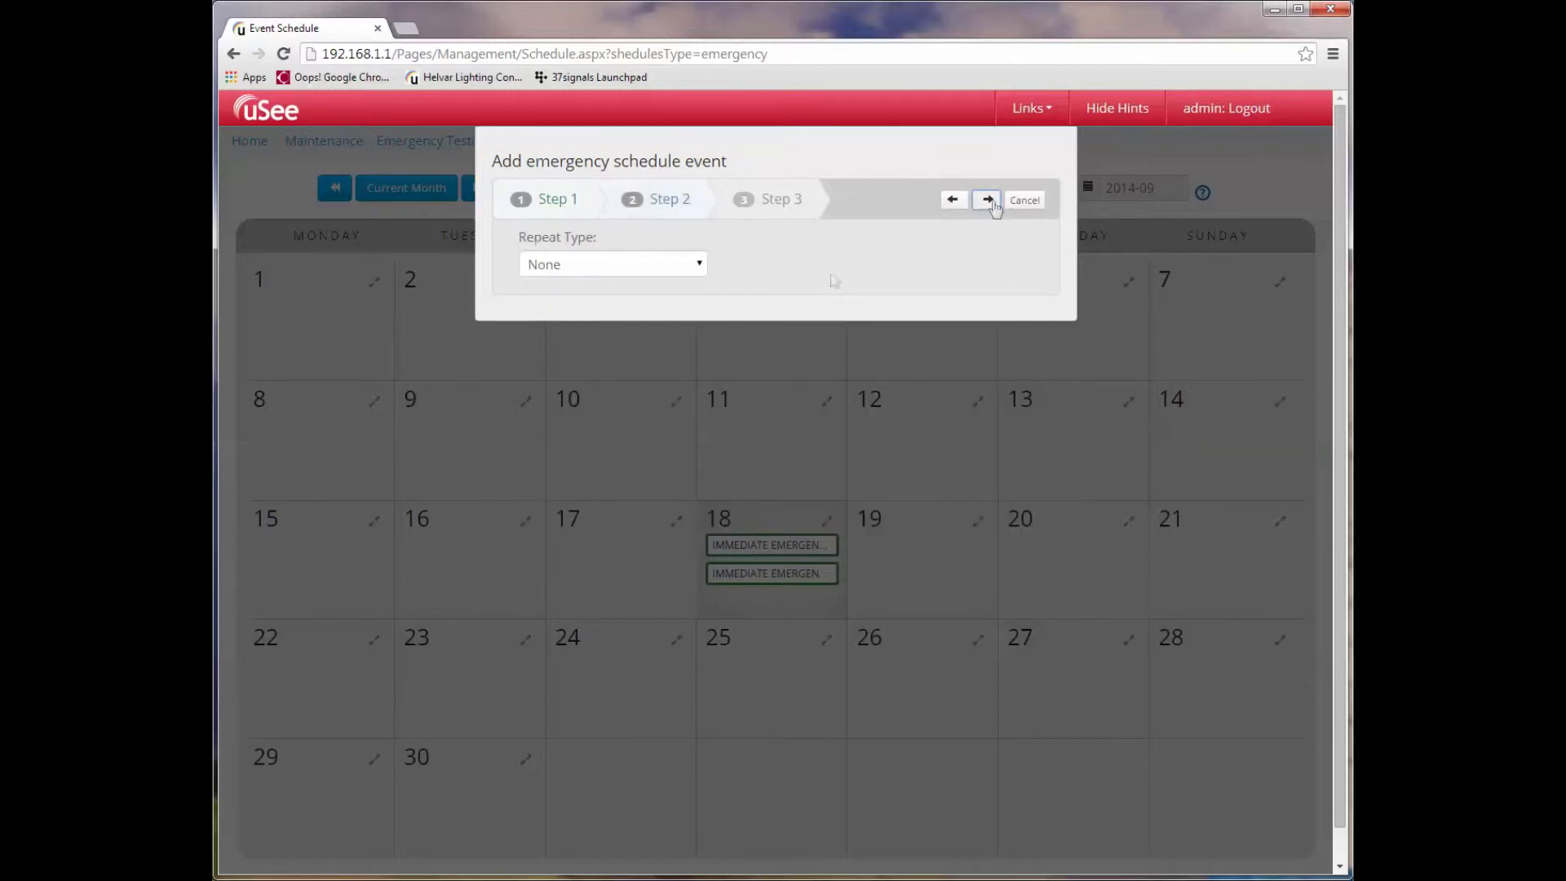
- Set the event to repeat weekly at an interval of 2 weeks and continue to the group selection
{"action": "left_click", "coordinate": [702, 266]}
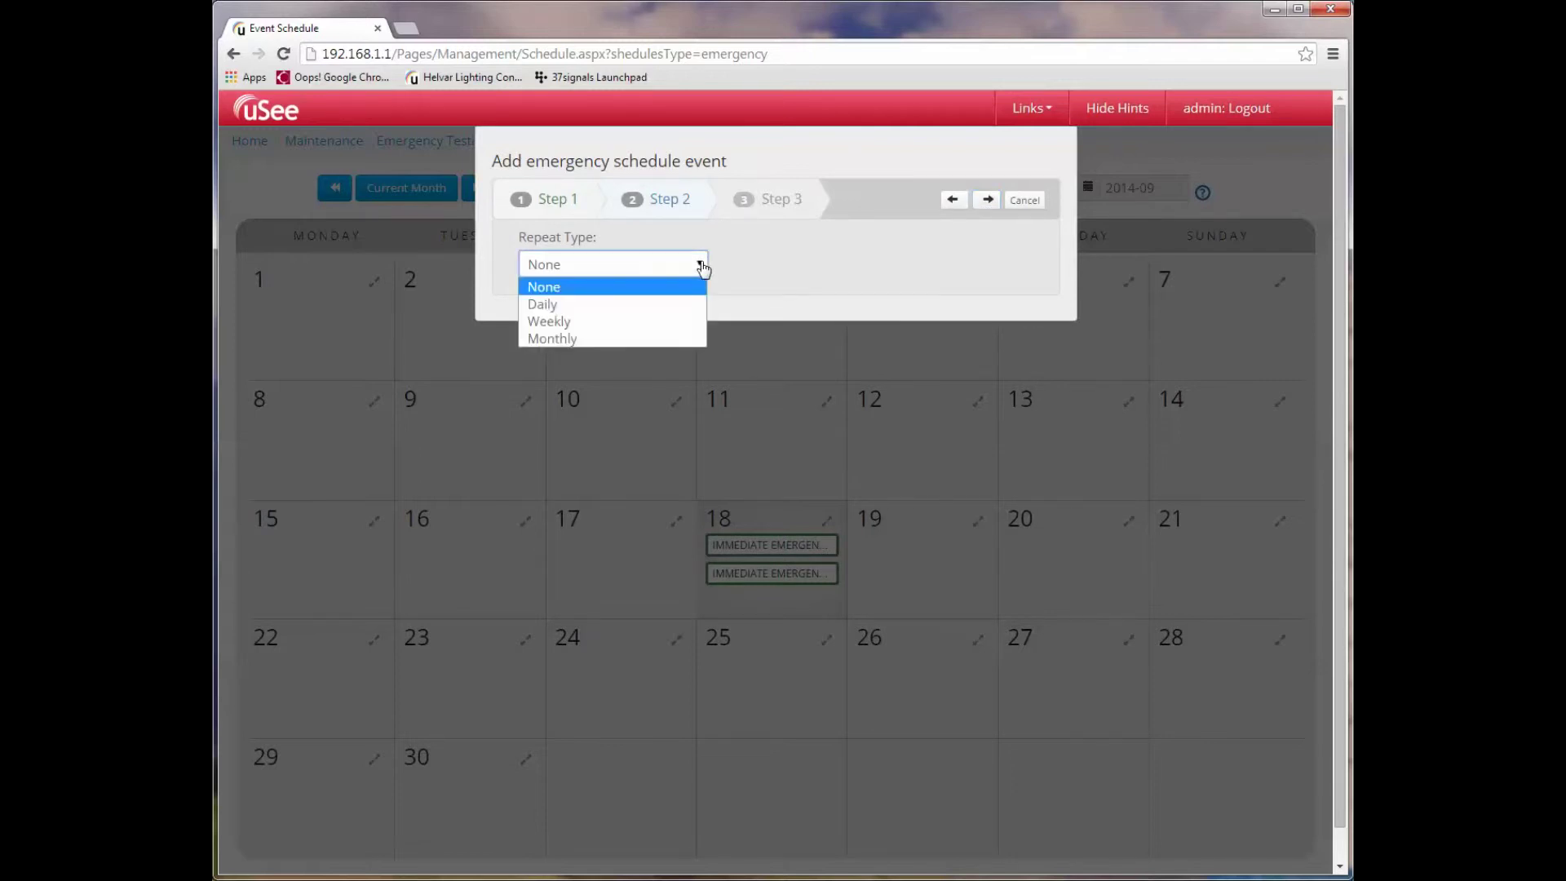
{"action": "left_click", "coordinate": [573, 323]}
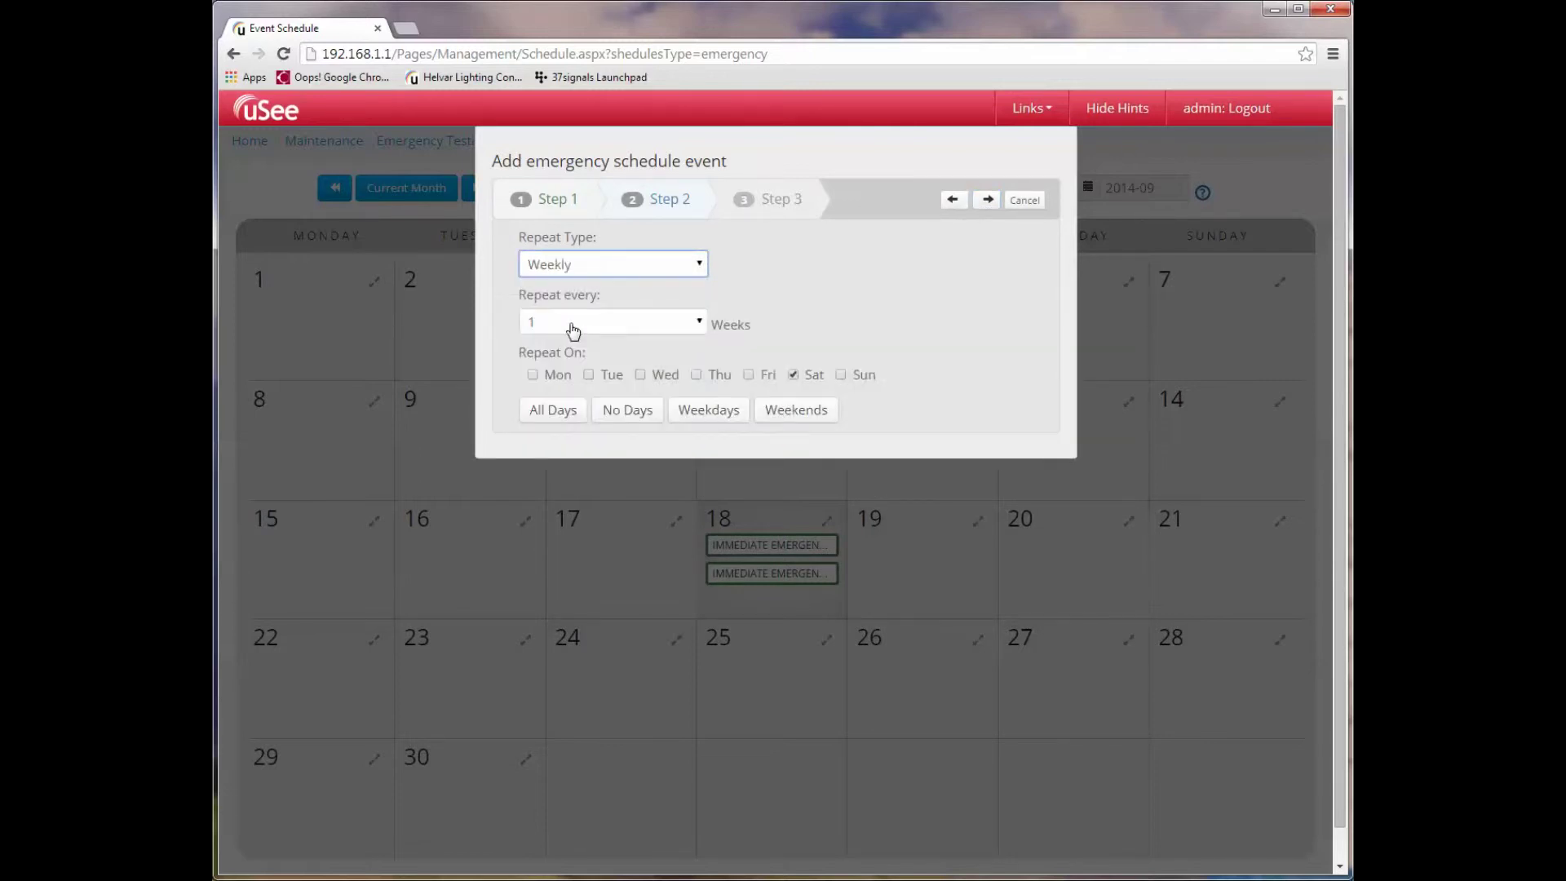
{"action": "left_click", "coordinate": [701, 322]}
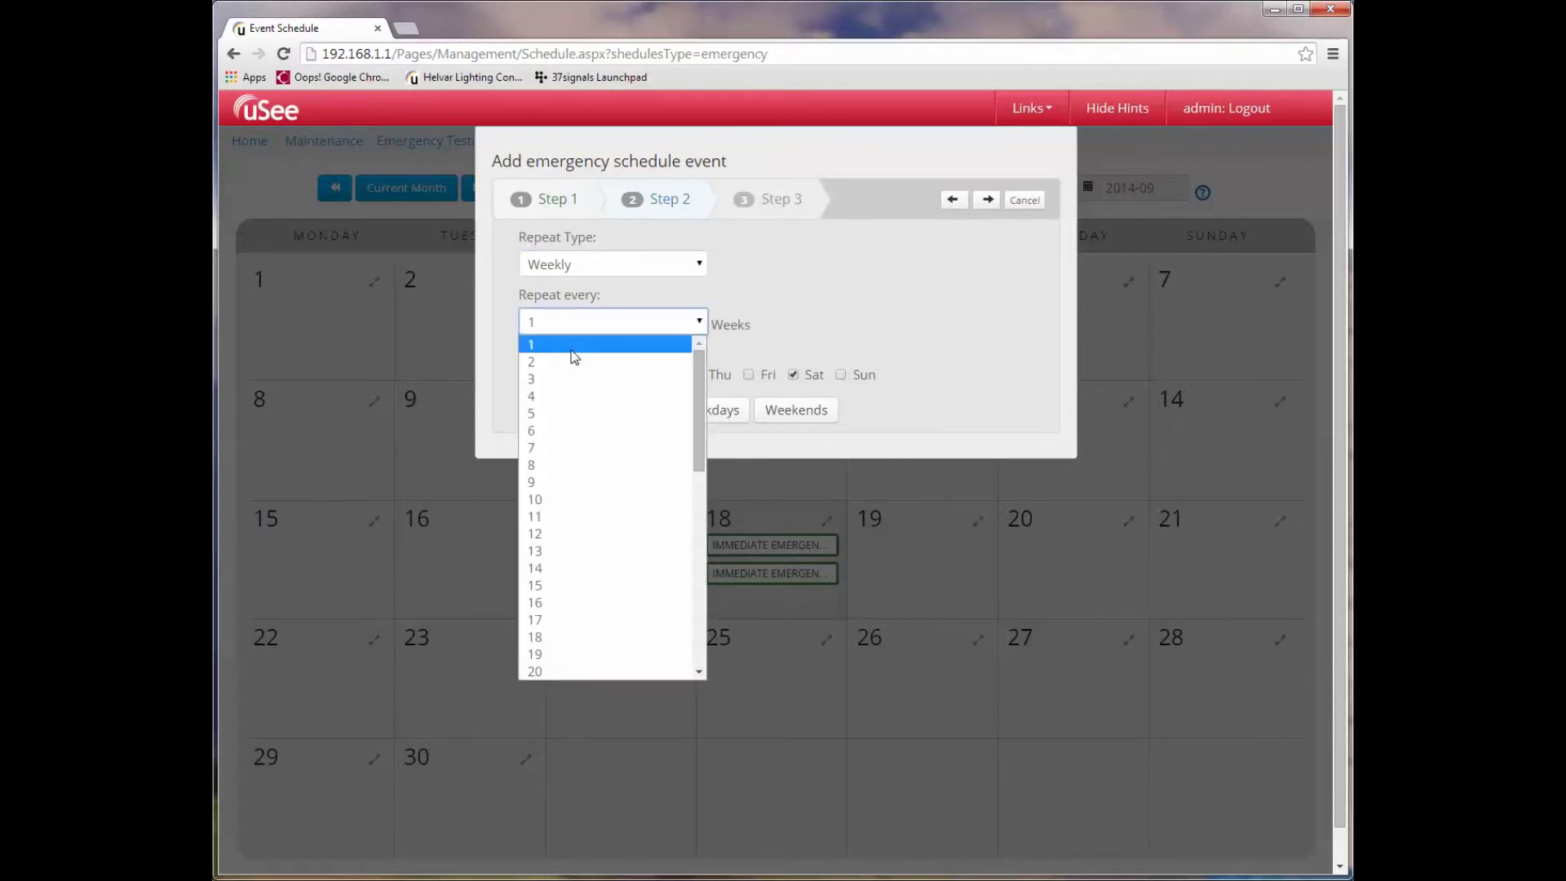
{"action": "left_click", "coordinate": [545, 363]}
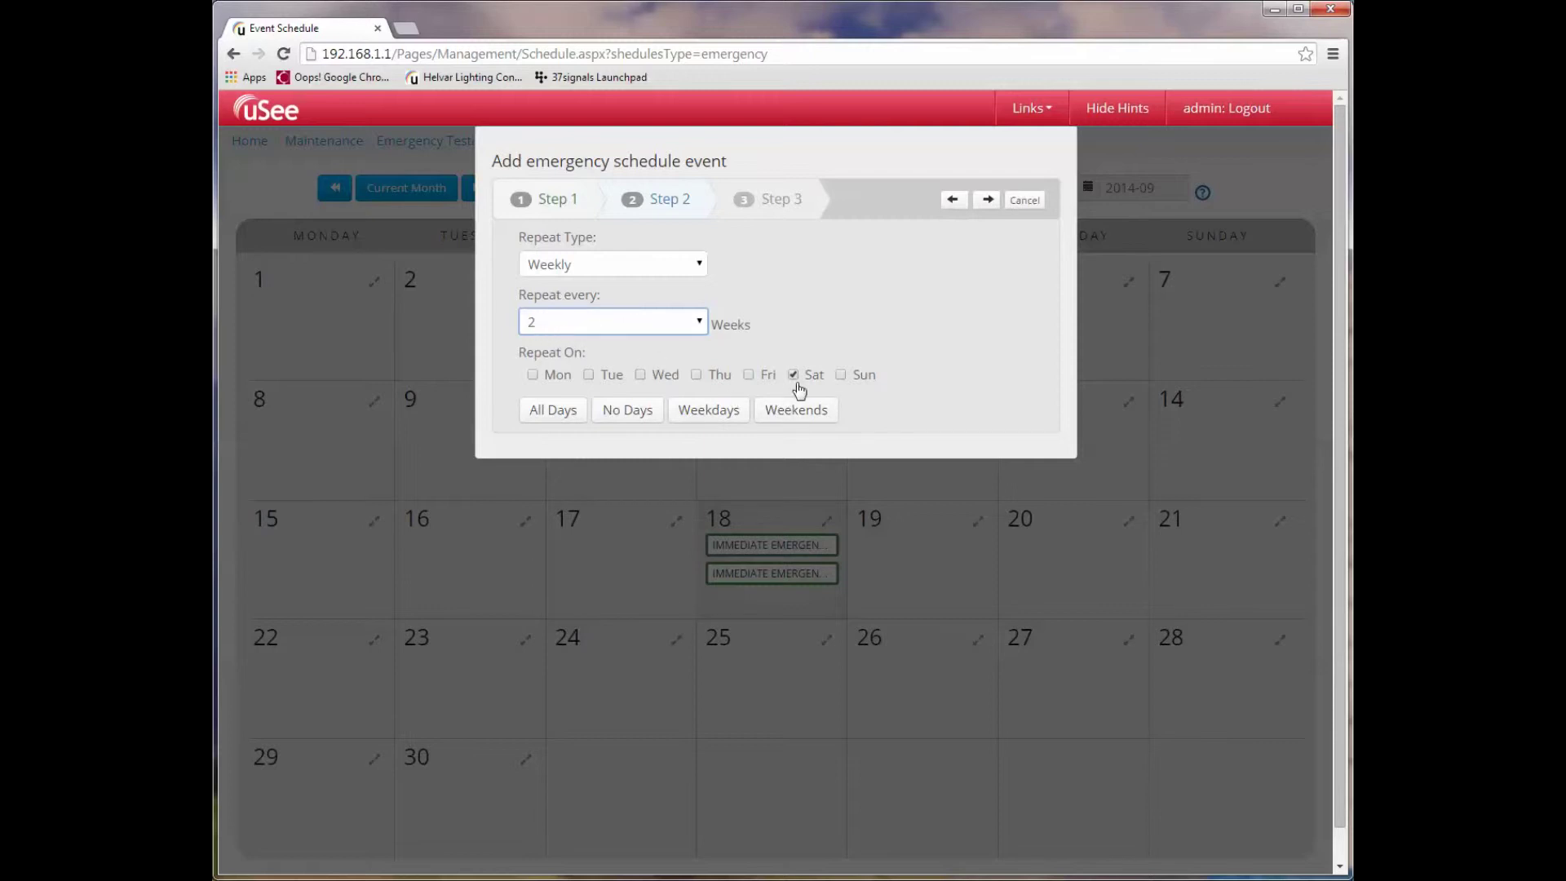
{"action": "left_click", "coordinate": [986, 200]}
- Assign group 3 : Emergency 14 to the event with Function Test as the test type and finish adding it
{"action": "left_click", "coordinate": [535, 265]}
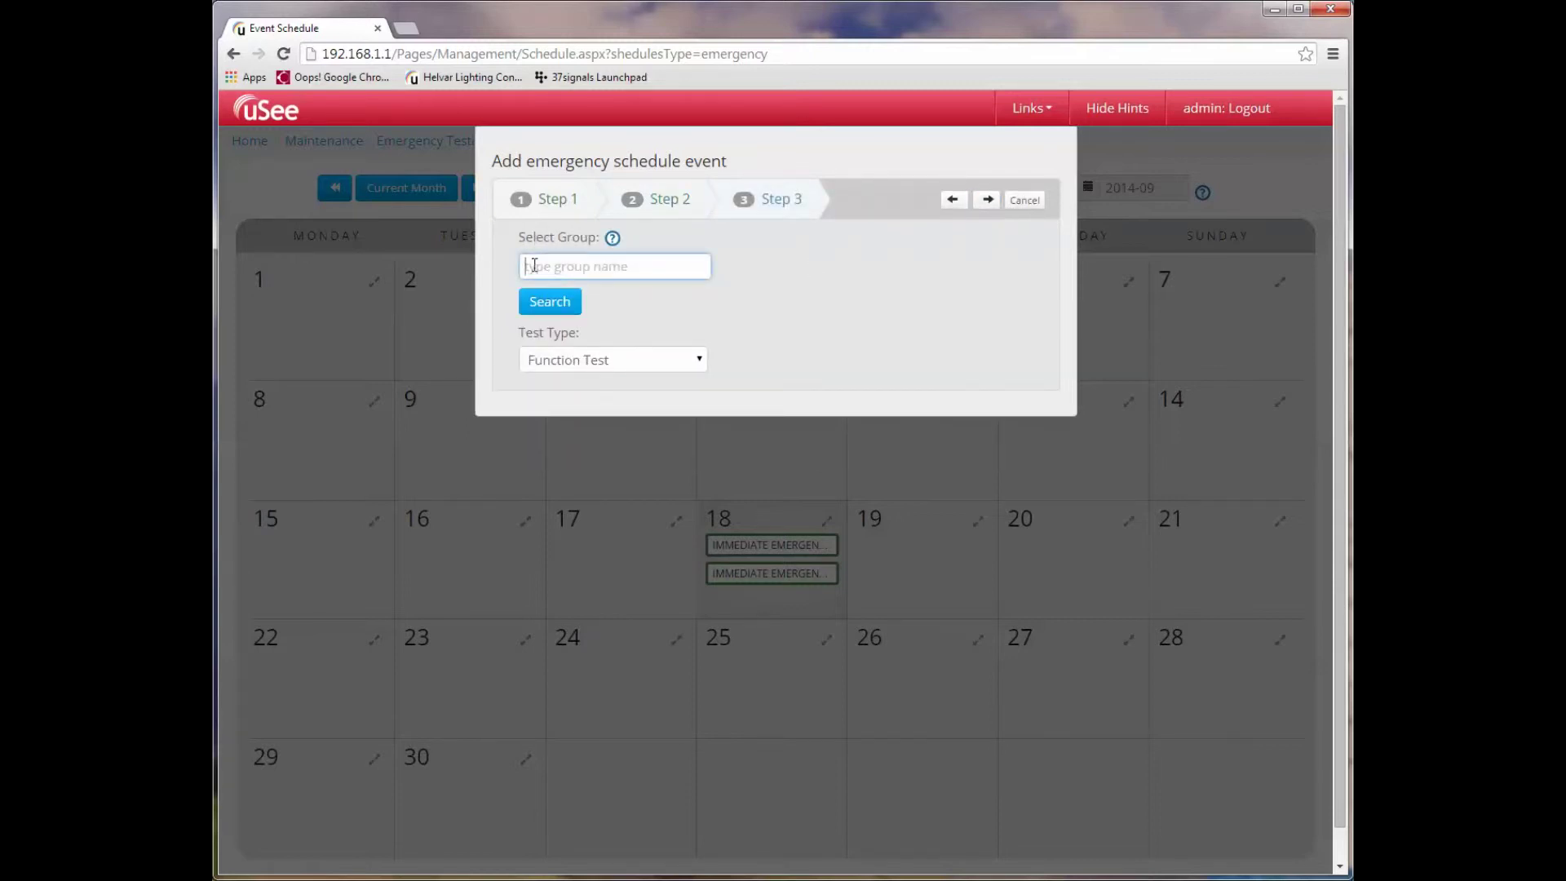
{"action": "type", "text": "em"}
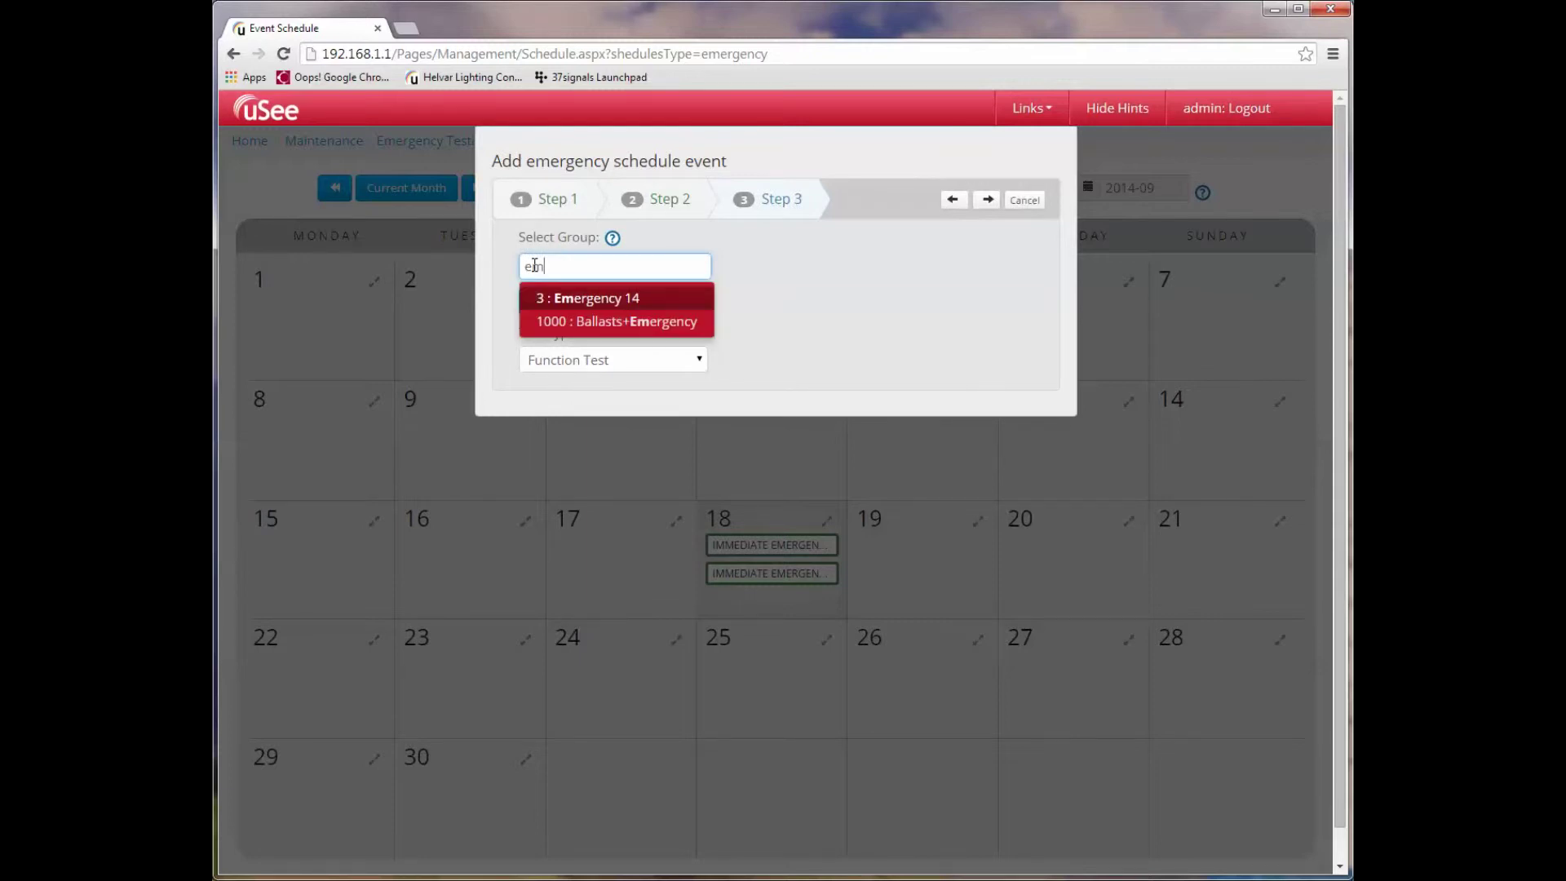
{"action": "left_click", "coordinate": [584, 302]}
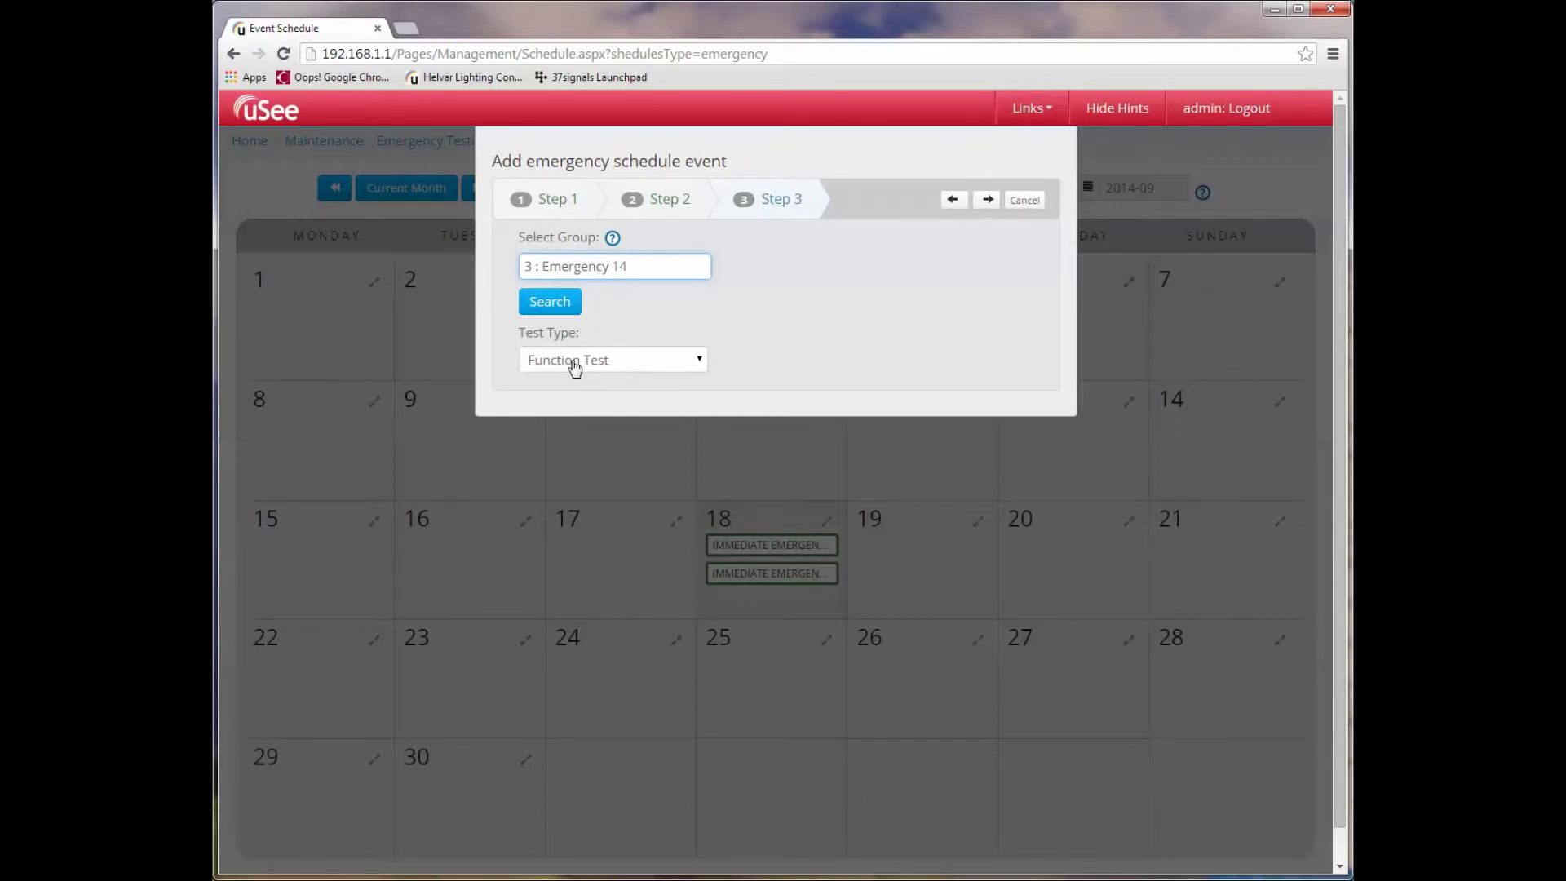
{"action": "left_click", "coordinate": [695, 361]}
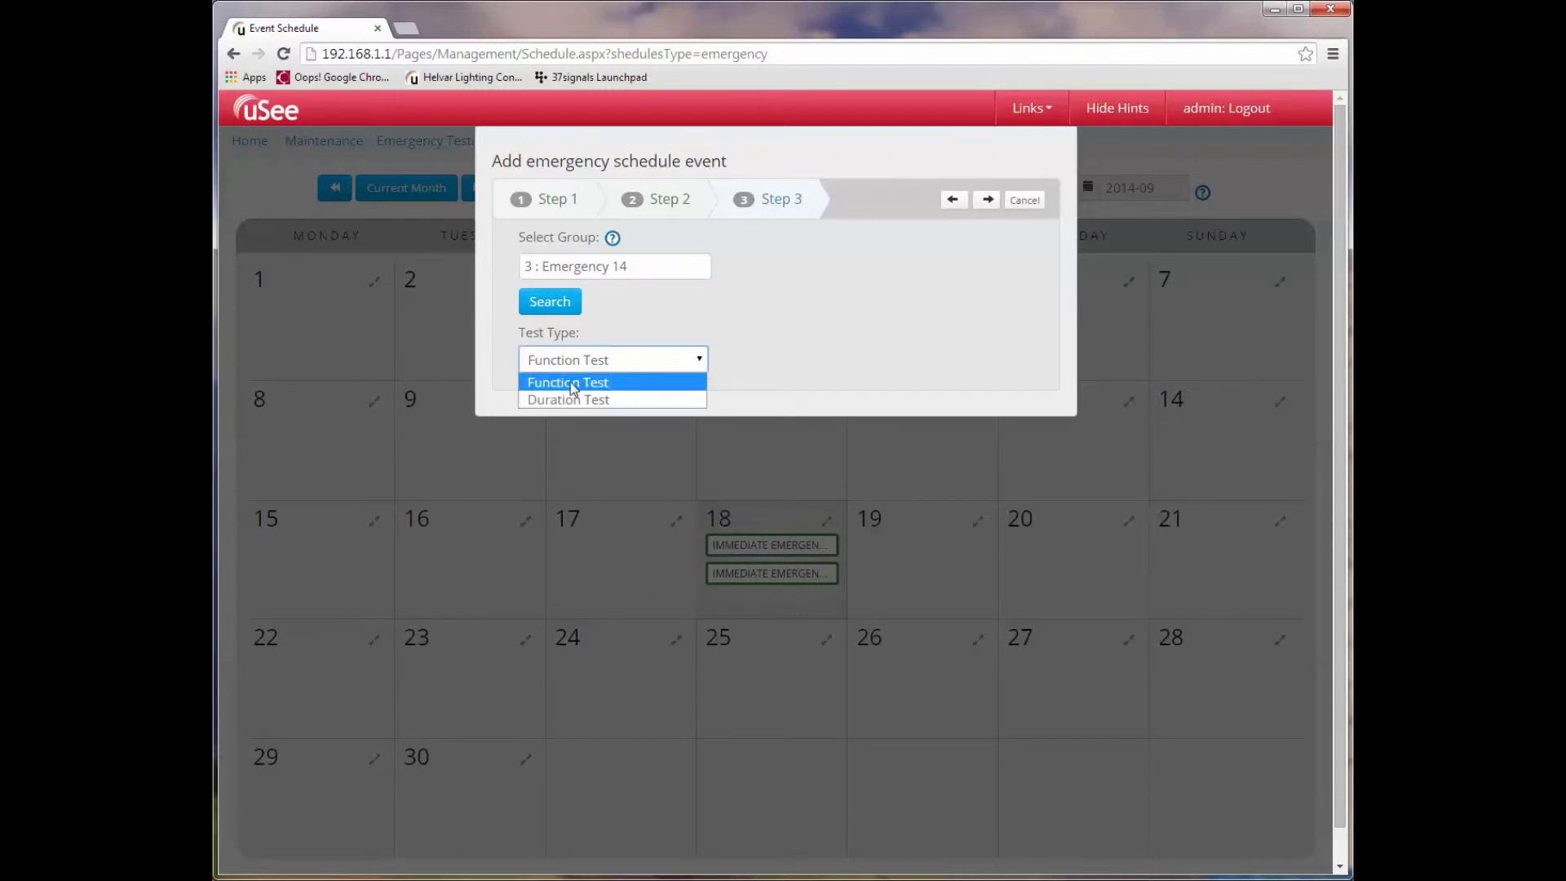
{"action": "left_click", "coordinate": [601, 358]}
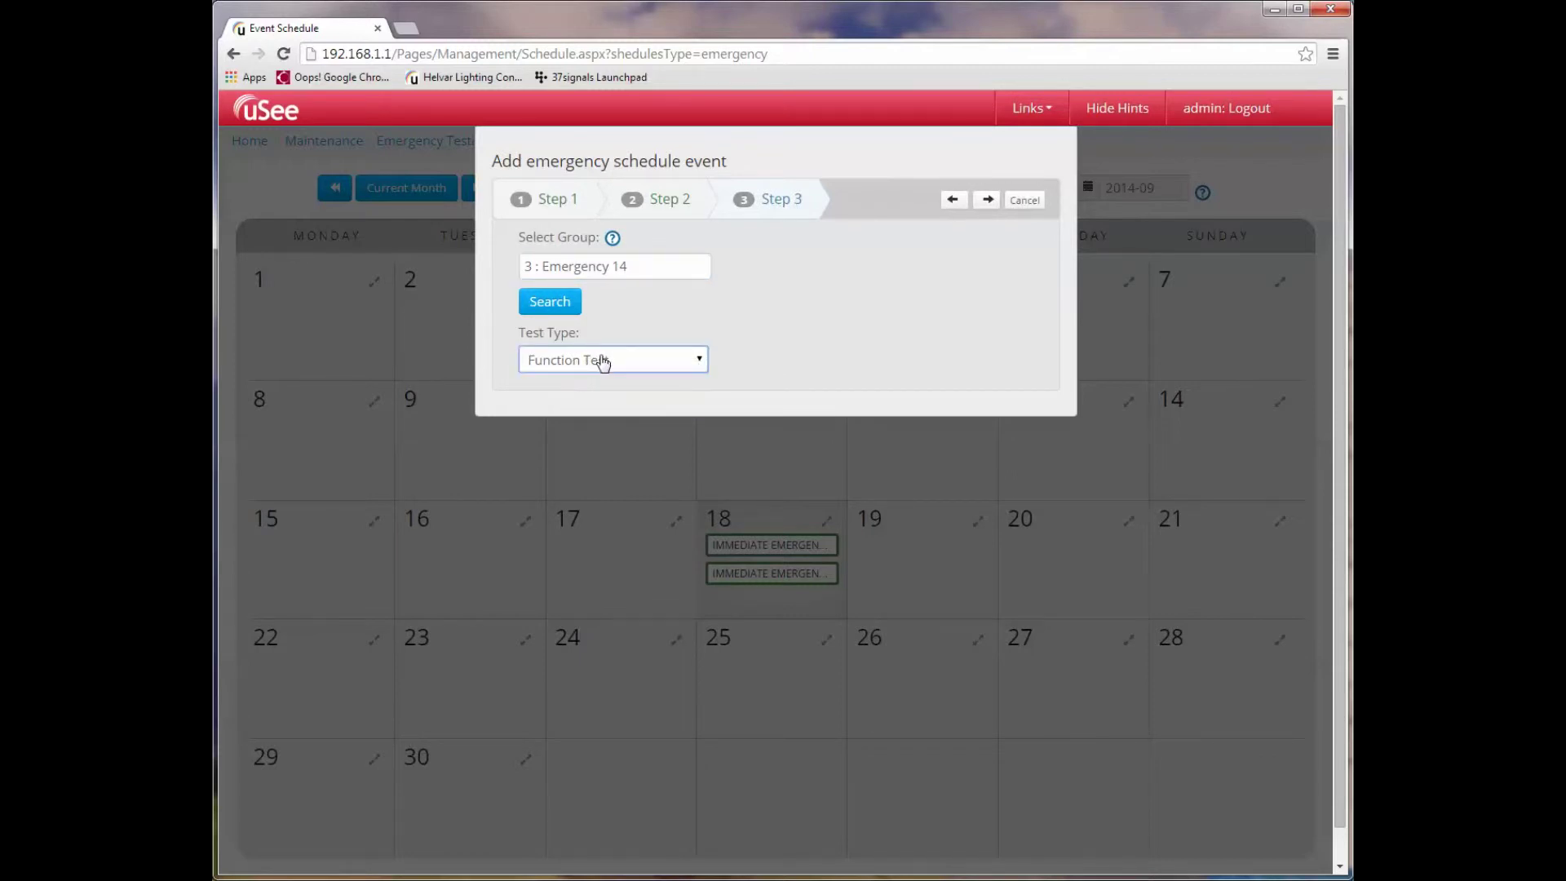
{"action": "left_click", "coordinate": [987, 201]}
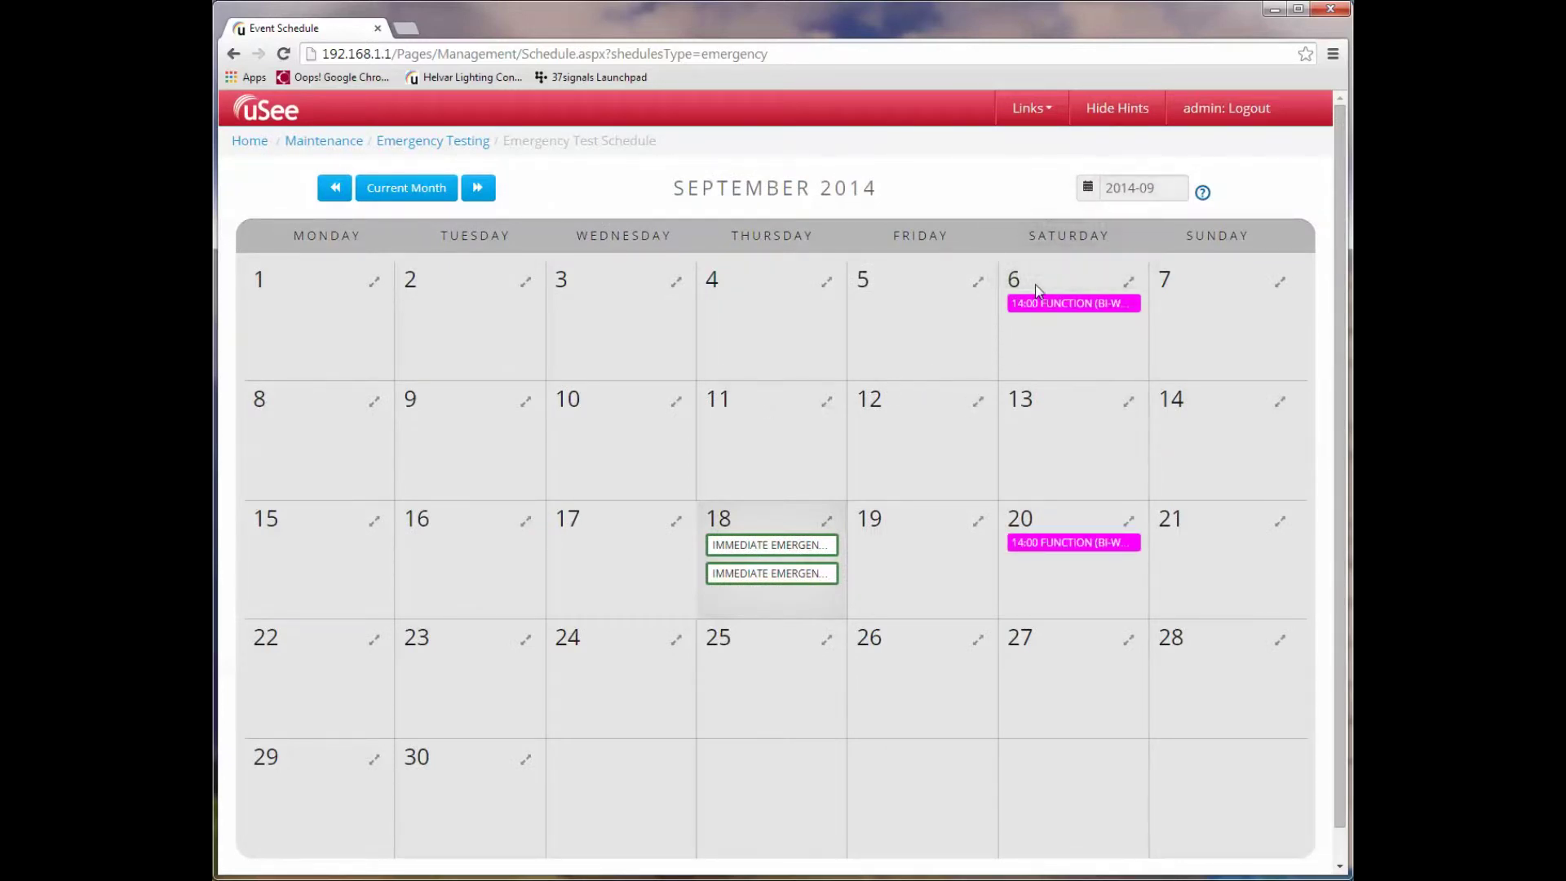
- Check the bi-weekly function test's occurrences in September 2014 and November 2015, and return the schedule to the current month
{"action": "mouse_move", "coordinate": [1042, 303]}
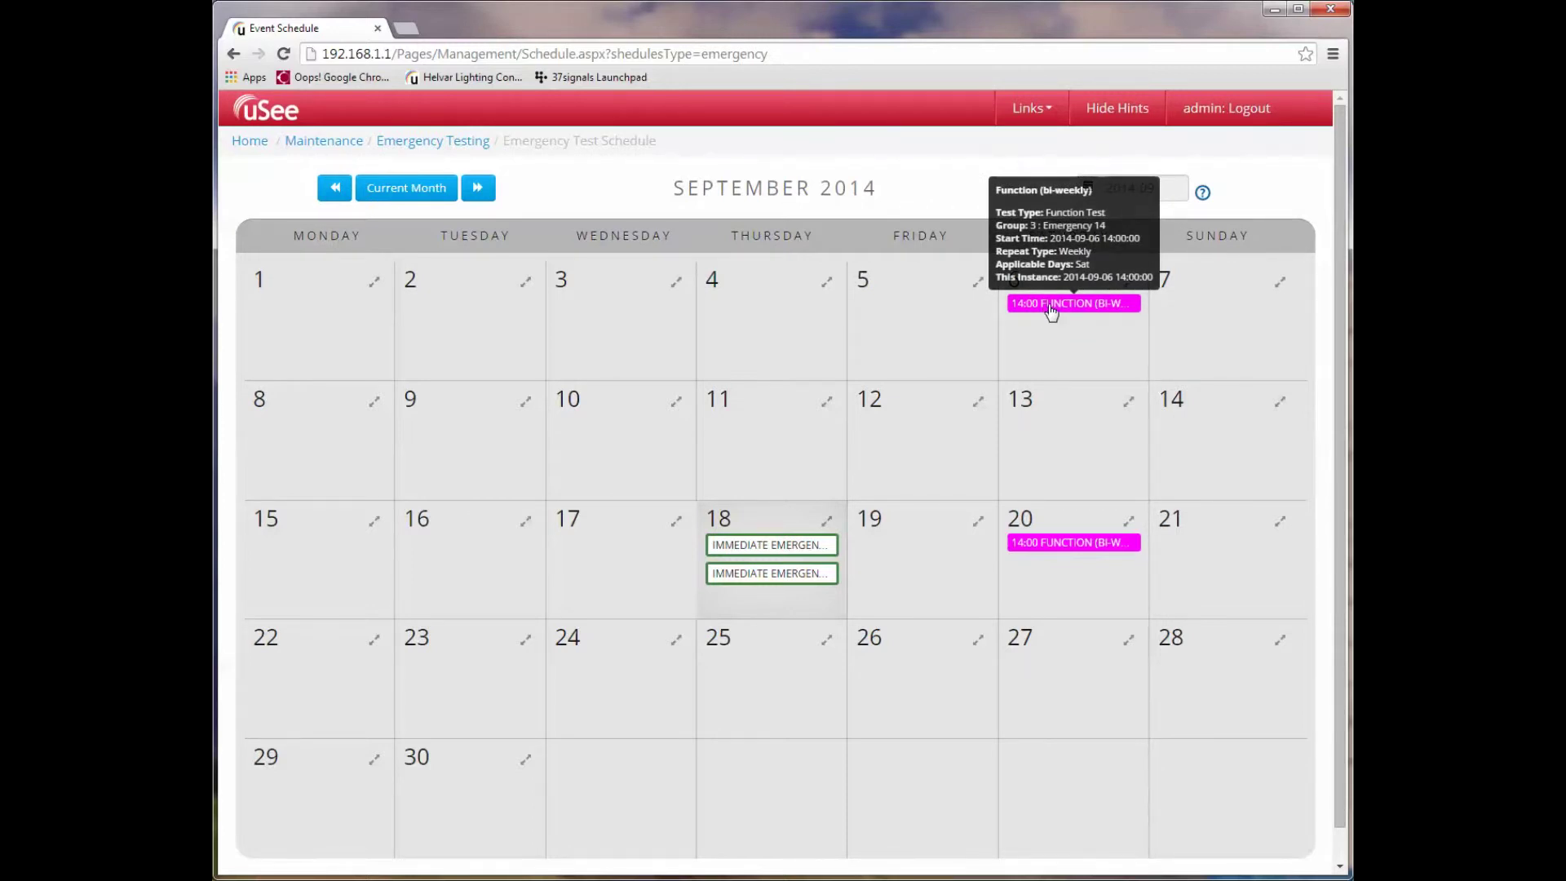
{"action": "mouse_move", "coordinate": [1061, 553]}
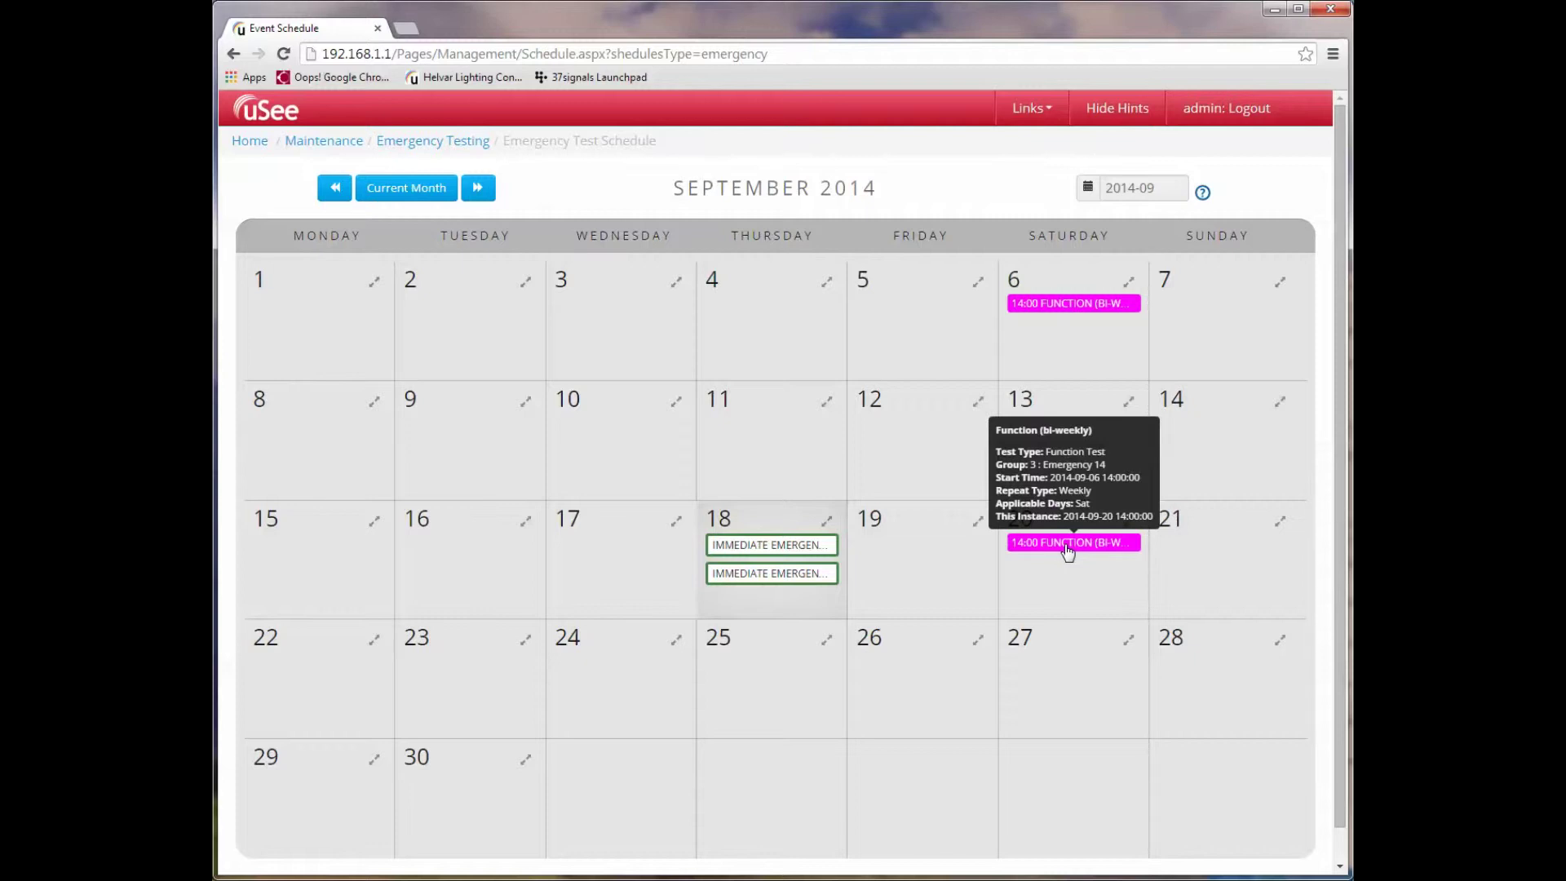
{"action": "left_click", "coordinate": [1088, 192]}
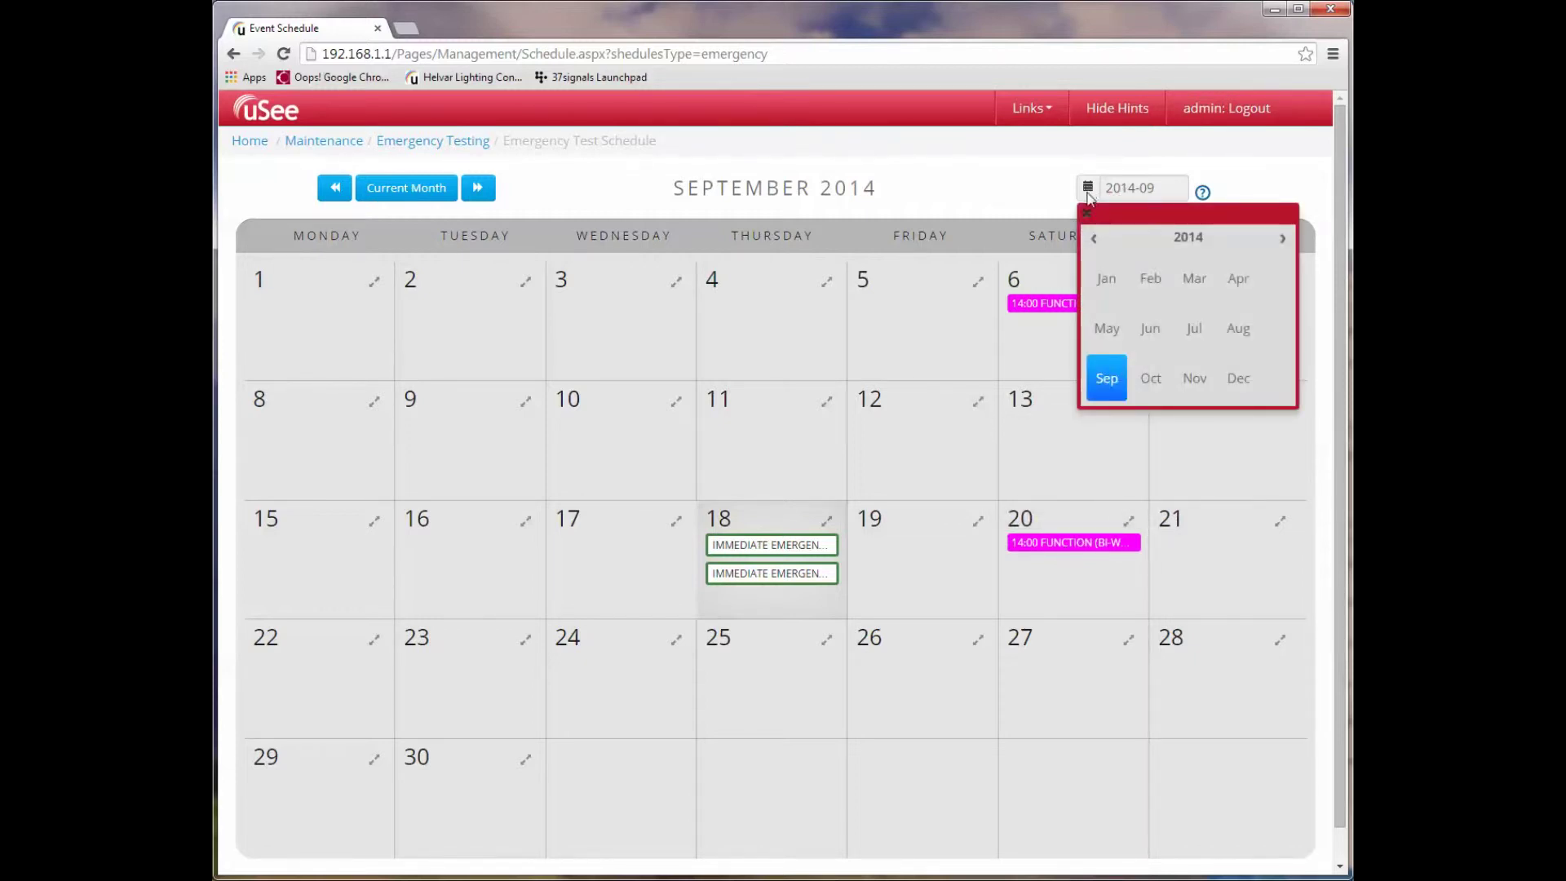
{"action": "left_click", "coordinate": [1282, 238]}
{"action": "left_click", "coordinate": [1192, 380]}
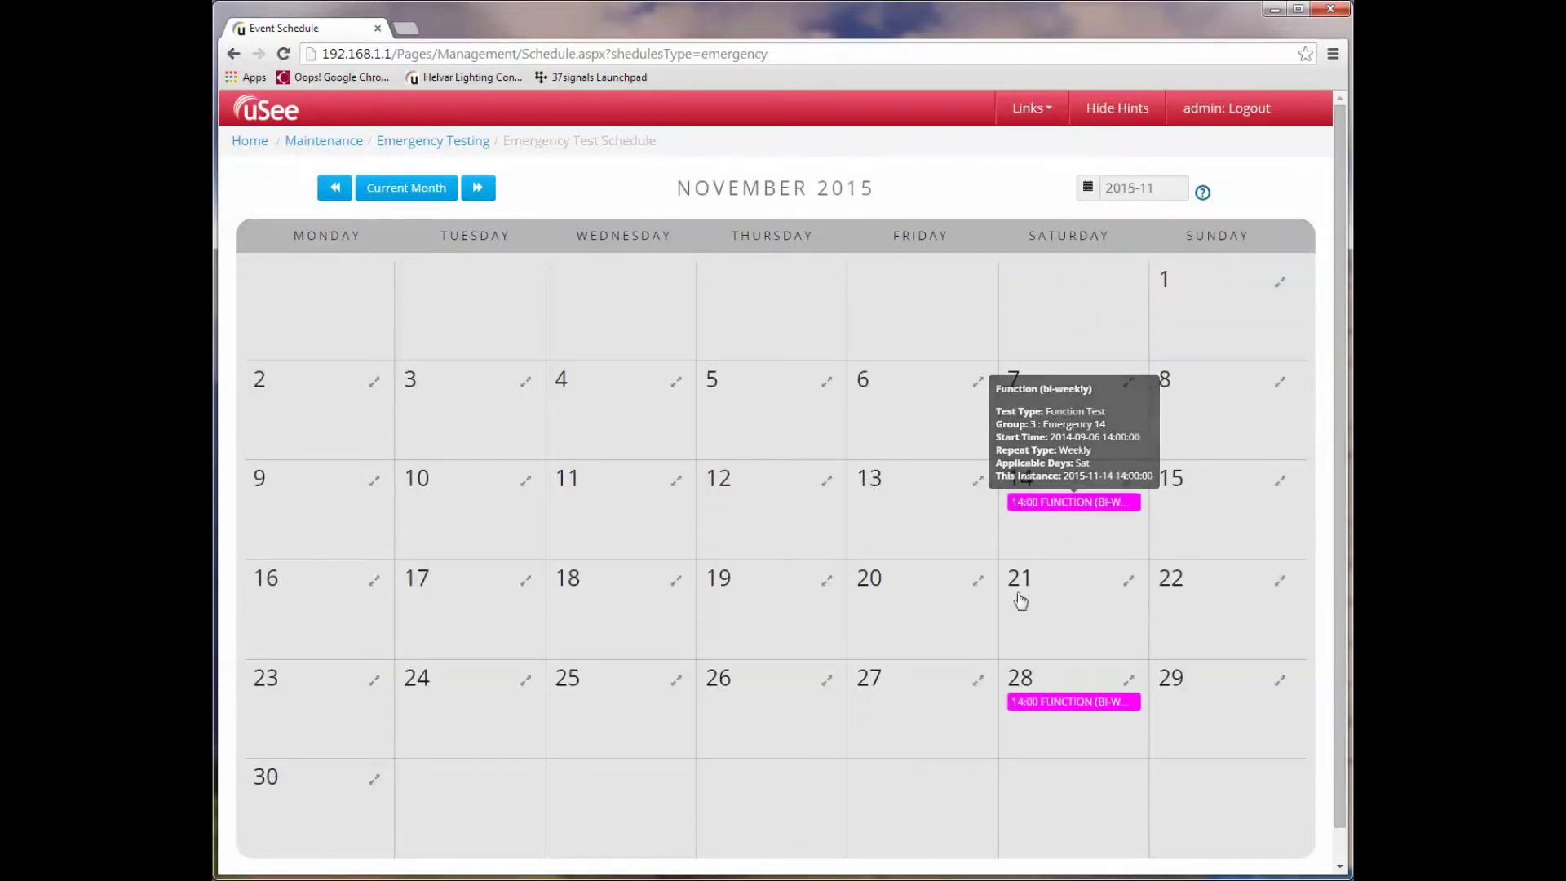
{"action": "mouse_move", "coordinate": [1034, 692]}
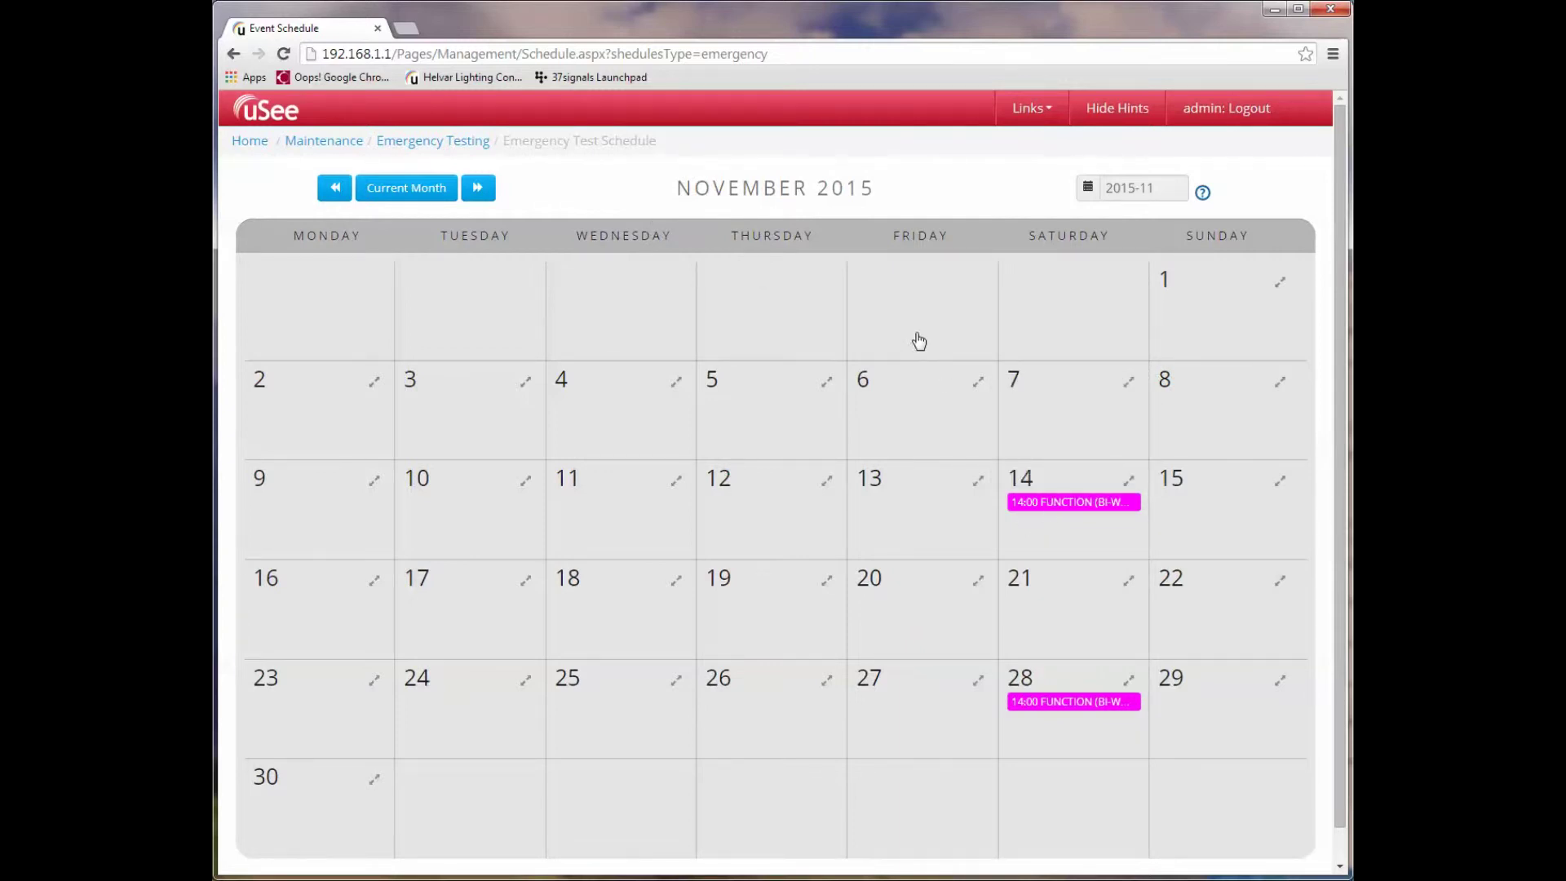
{"action": "left_click", "coordinate": [398, 189]}
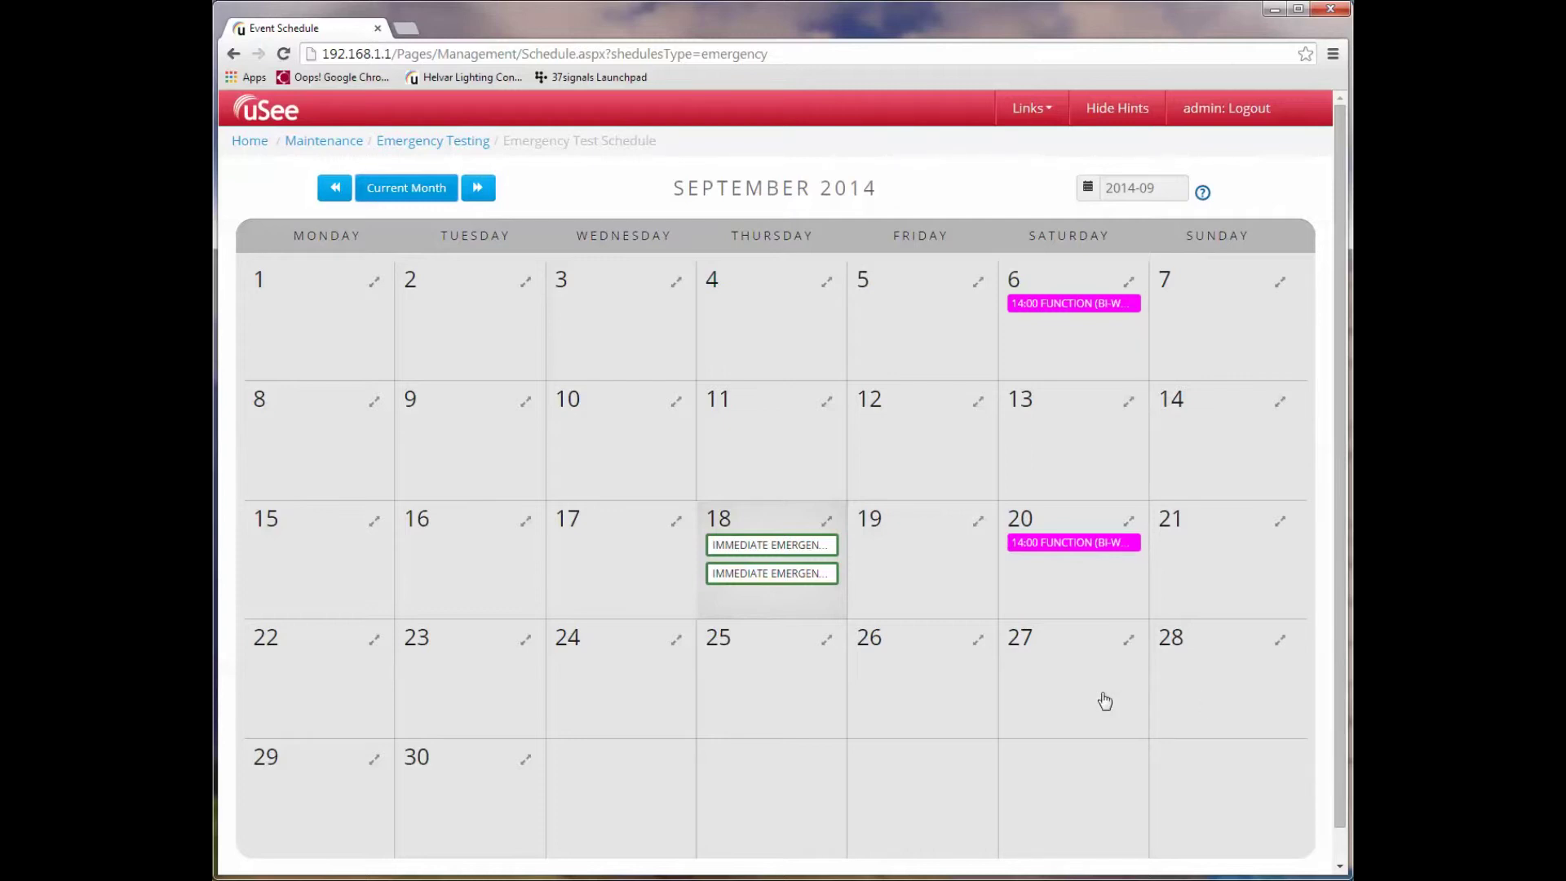
- Start a new emergency schedule event on 27 September 2014 with the description Duration (monthly) and start time 16:00
{"action": "left_click", "coordinate": [1072, 705]}
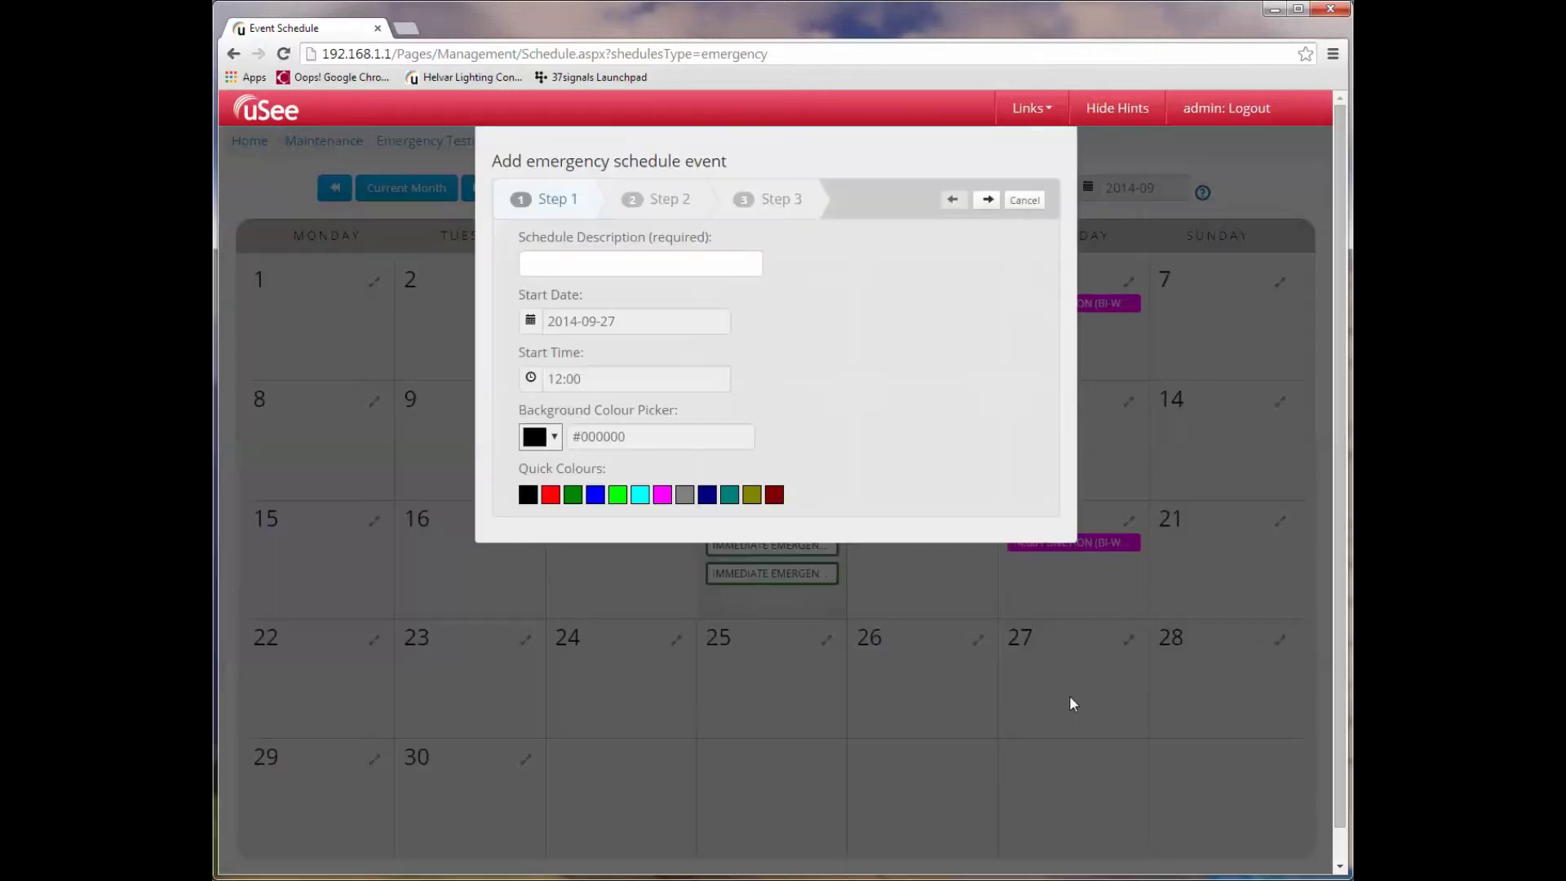
{"action": "left_click", "coordinate": [552, 269]}
{"action": "type", "text": "Du"}
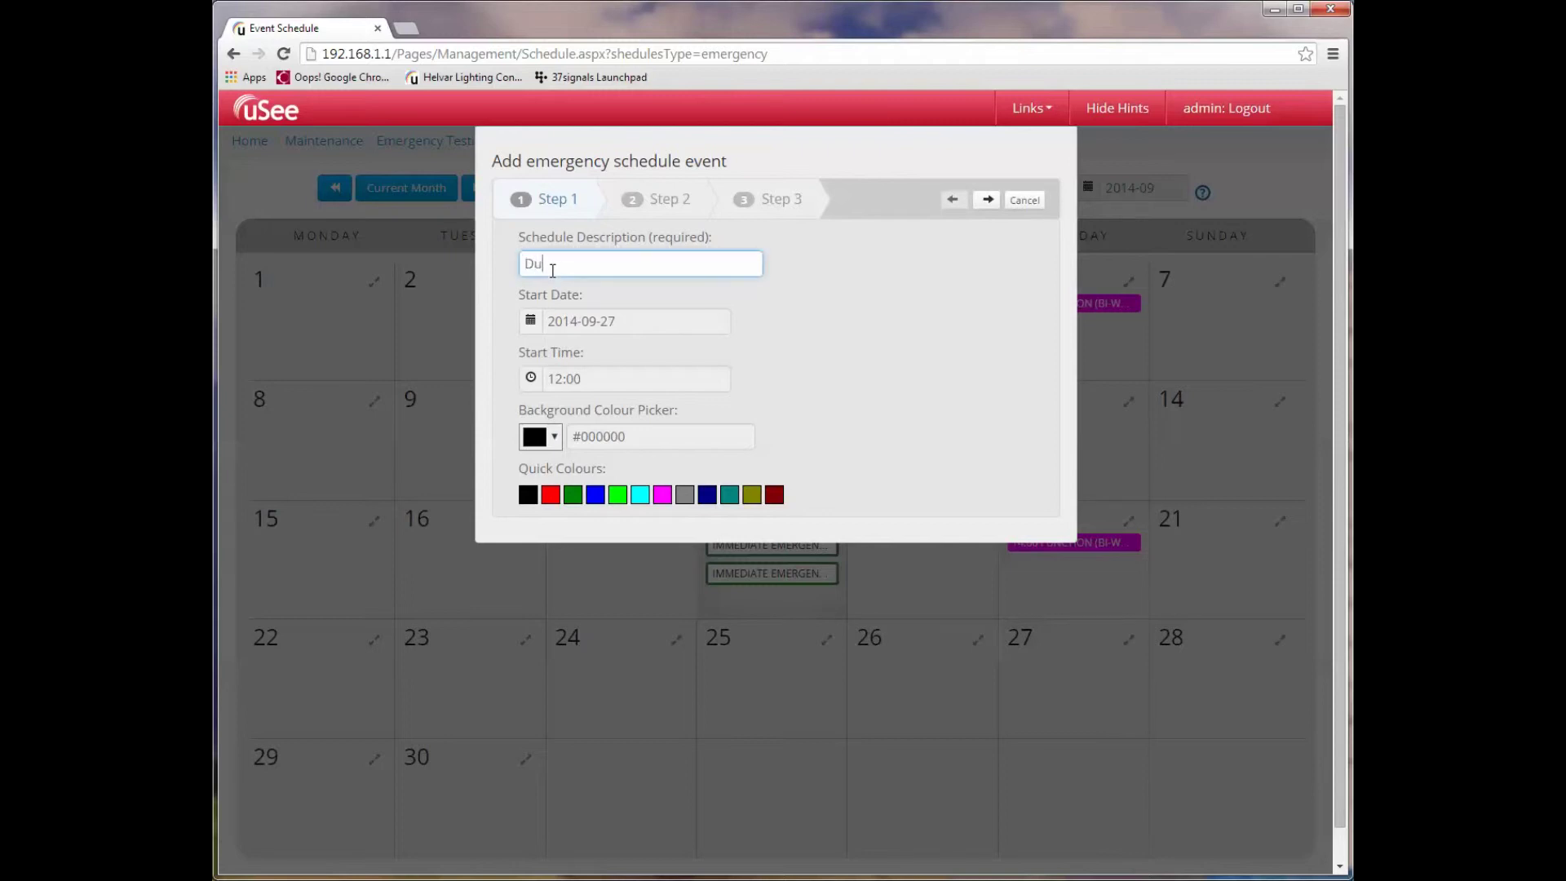
{"action": "type", "text": "ration (monthly)"}
{"action": "left_click", "coordinate": [535, 381]}
{"action": "left_click", "coordinate": [535, 381]}
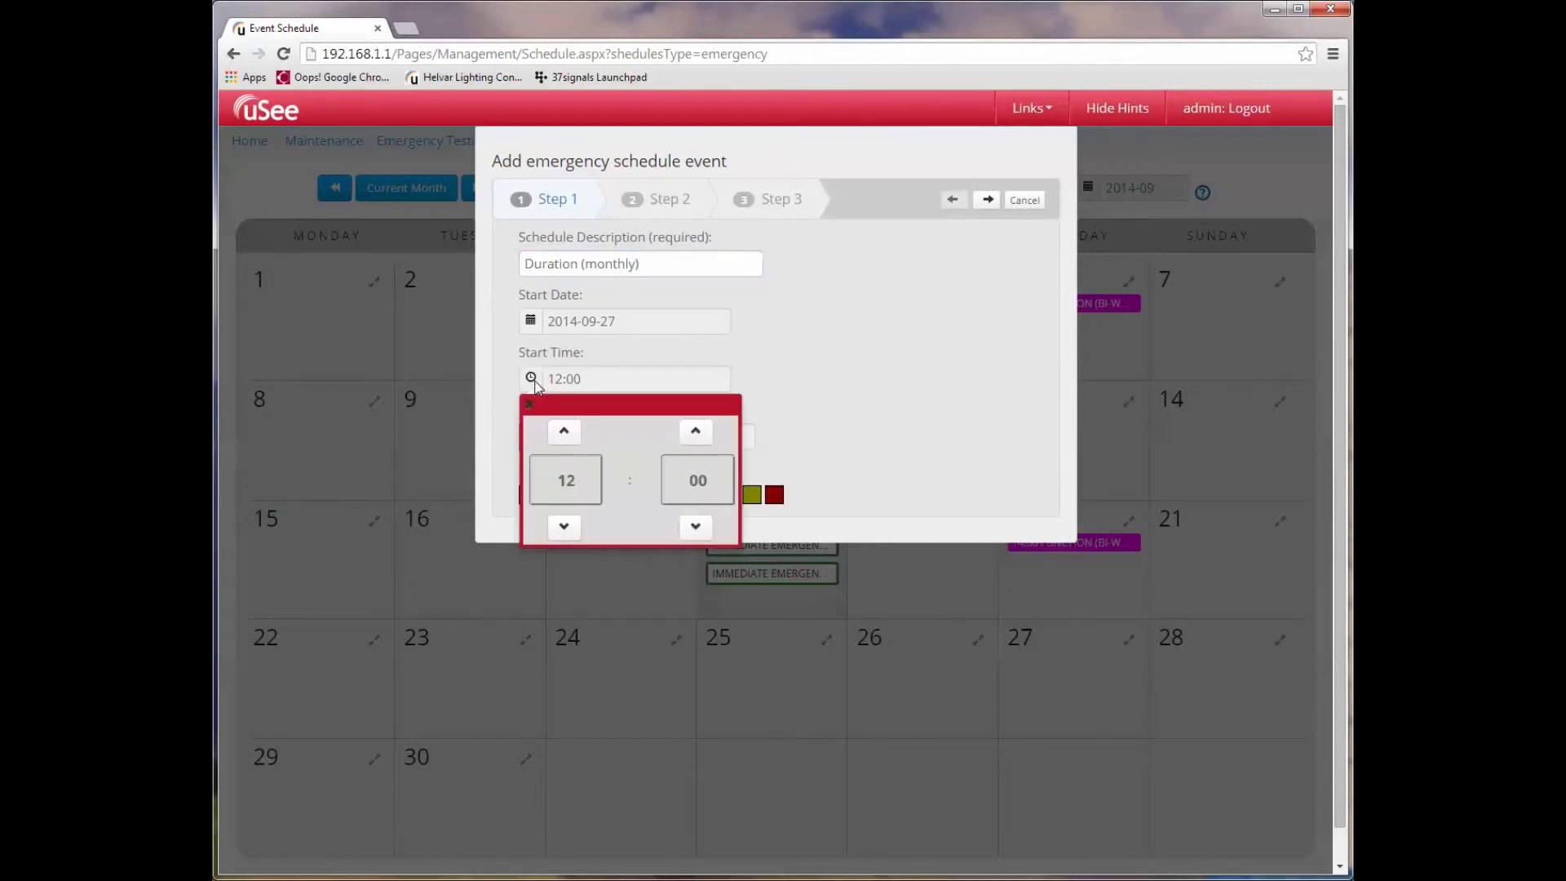
{"action": "left_click", "coordinate": [570, 484]}
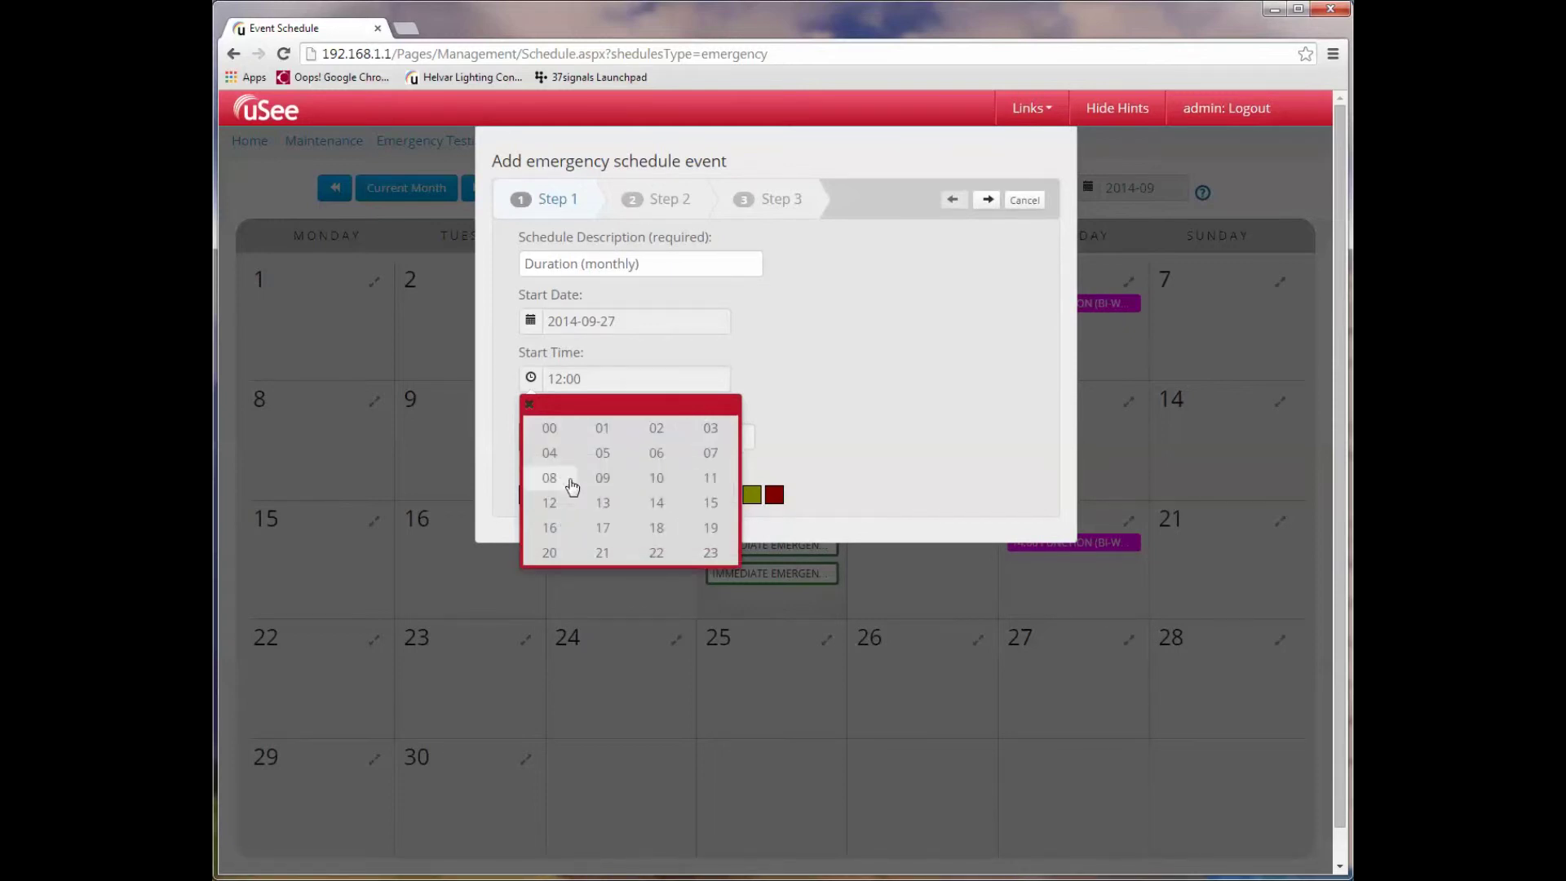
{"action": "left_click", "coordinate": [557, 535]}
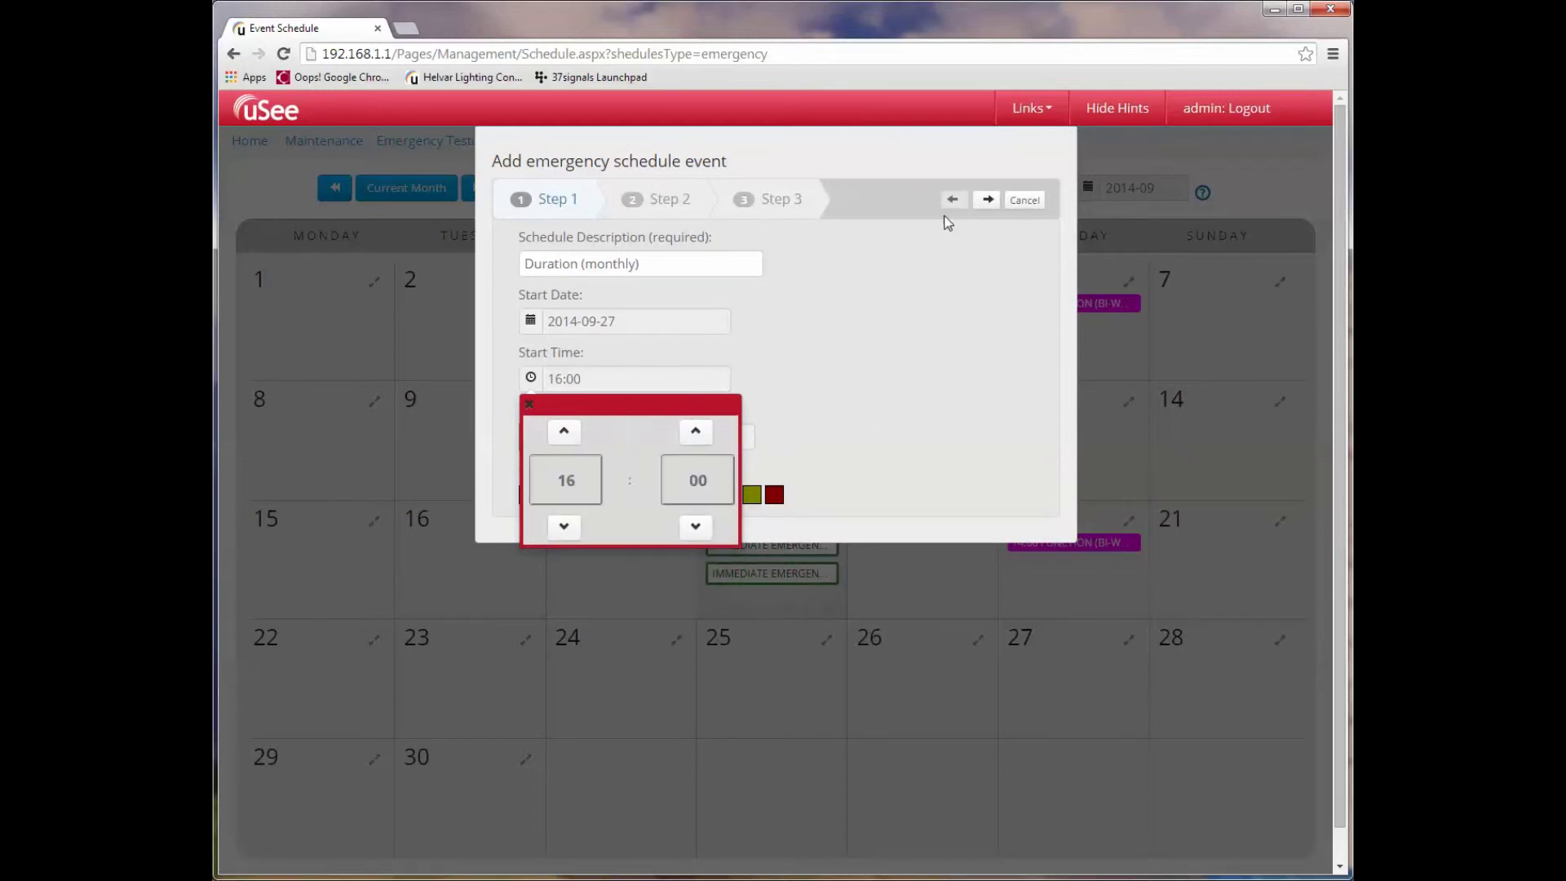
- Give the monthly duration event a blue background colour and continue to its repeat settings
{"action": "left_click", "coordinate": [986, 201]}
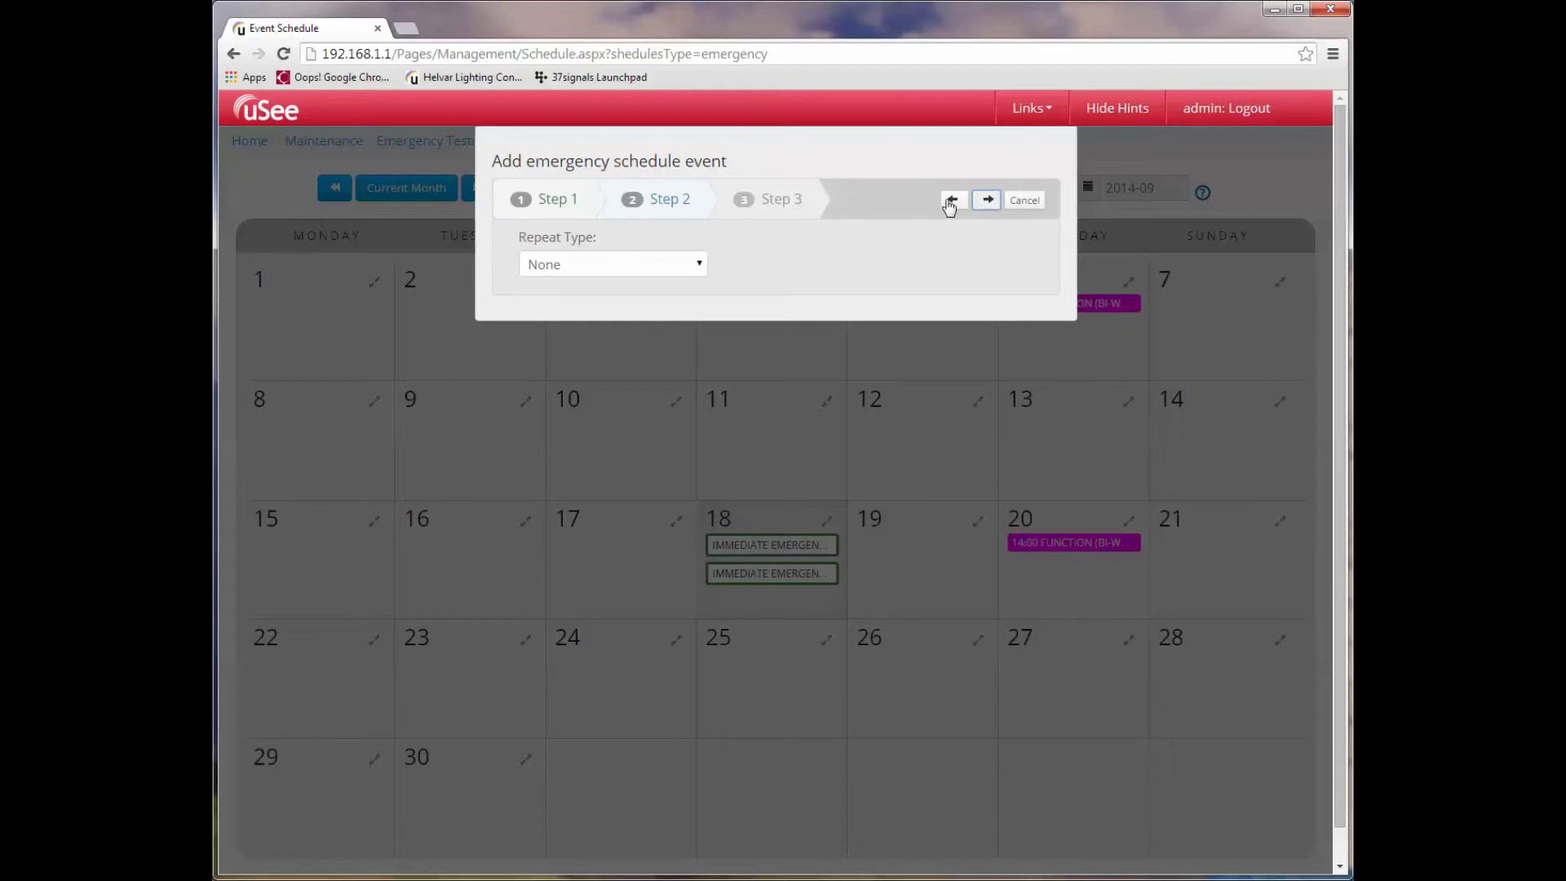
{"action": "left_click", "coordinate": [952, 199]}
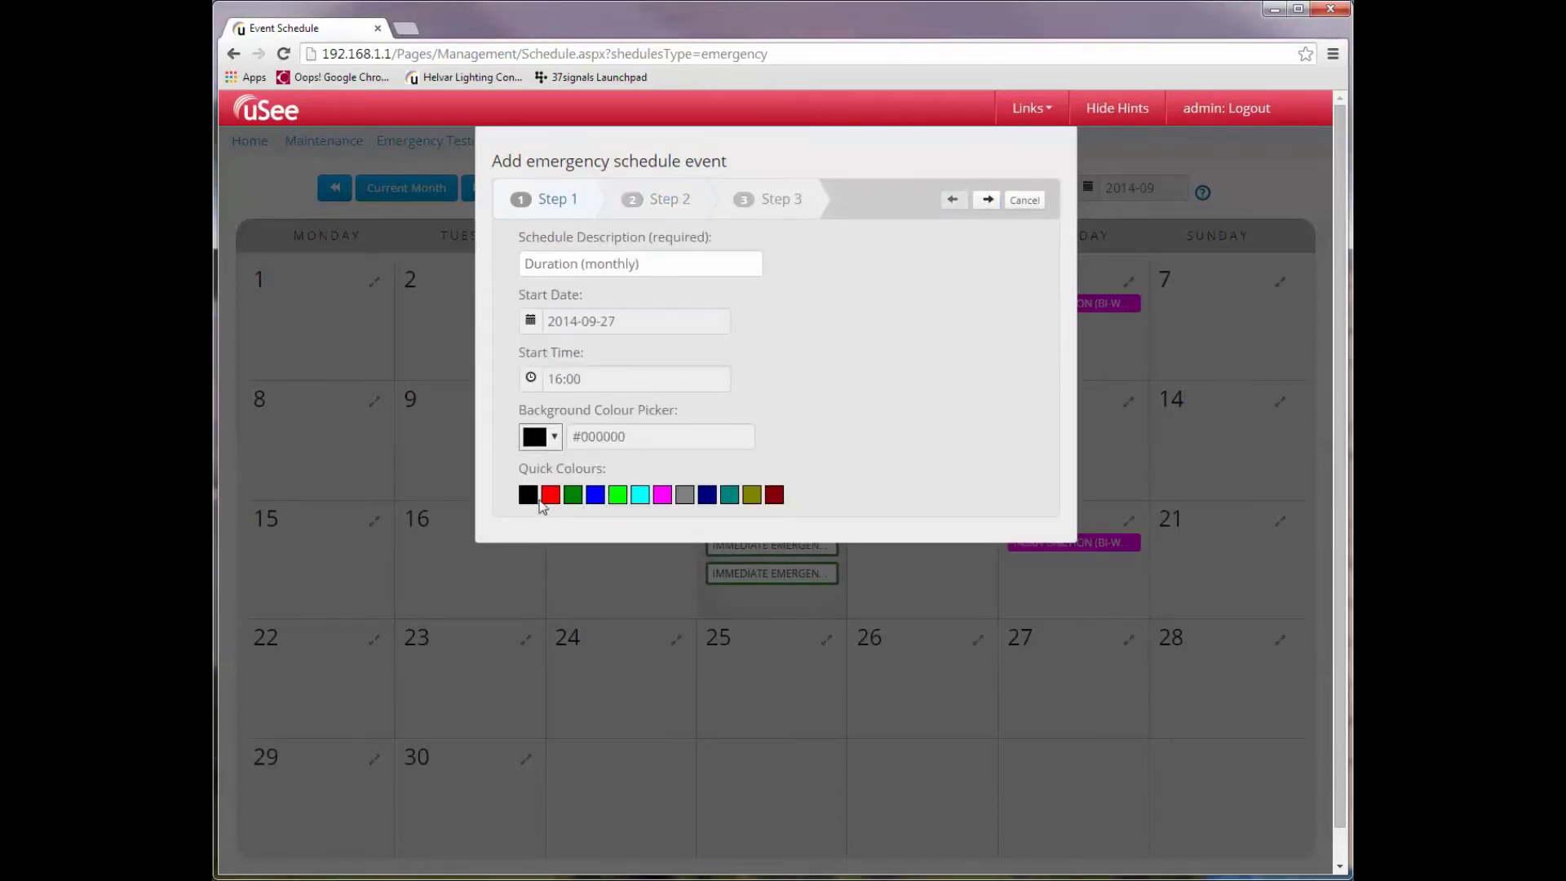
{"action": "left_click", "coordinate": [595, 495]}
{"action": "left_click", "coordinate": [987, 199]}
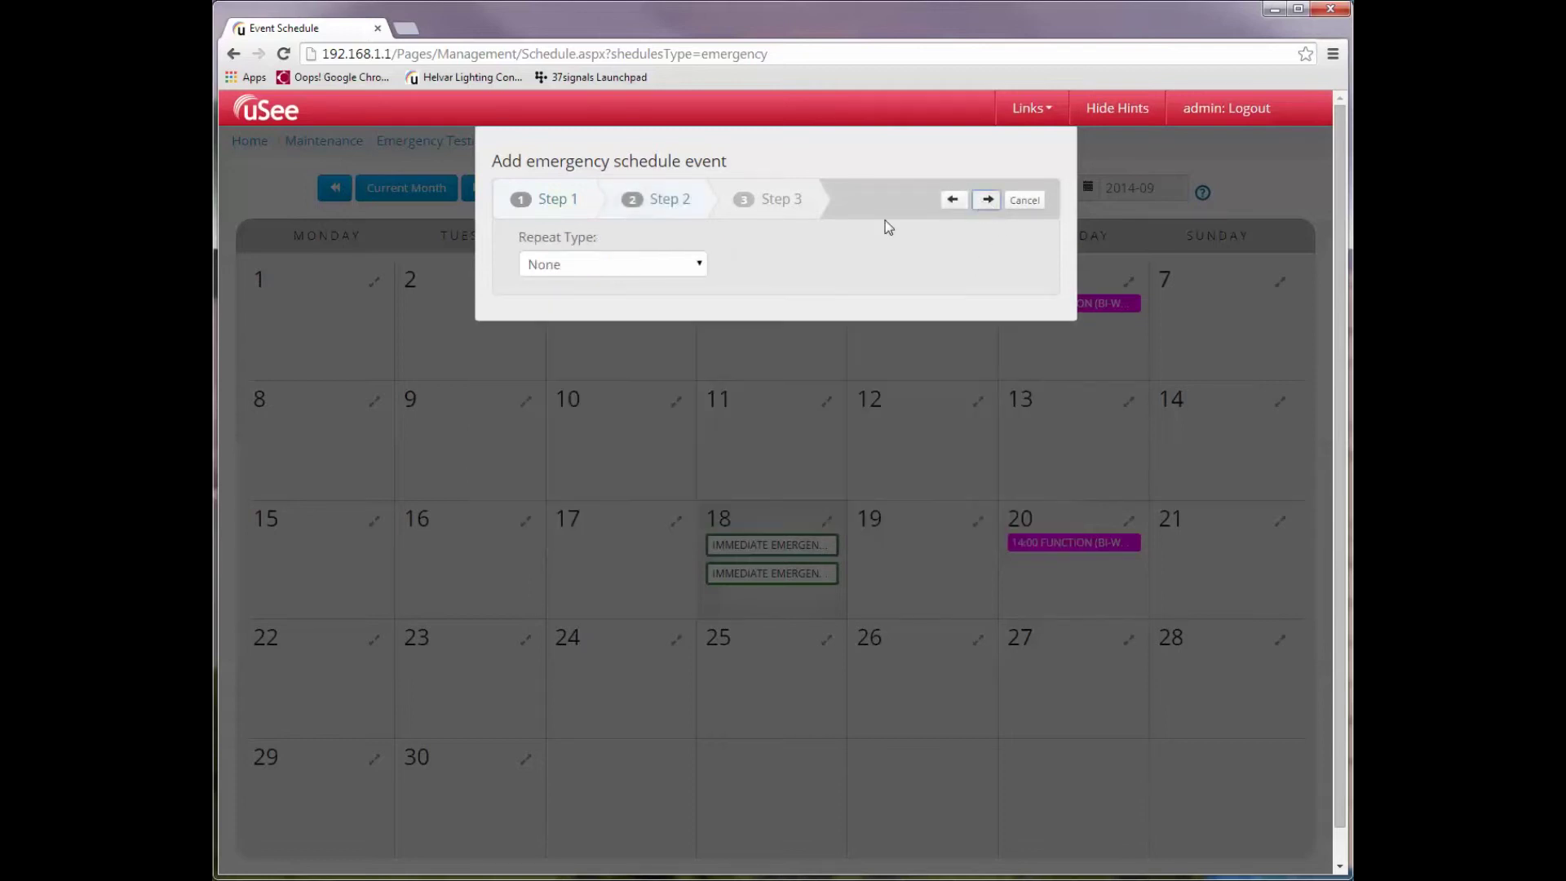
- Set the event to repeat monthly and continue to the group selection
{"action": "left_click", "coordinate": [700, 265]}
{"action": "left_click", "coordinate": [538, 339]}
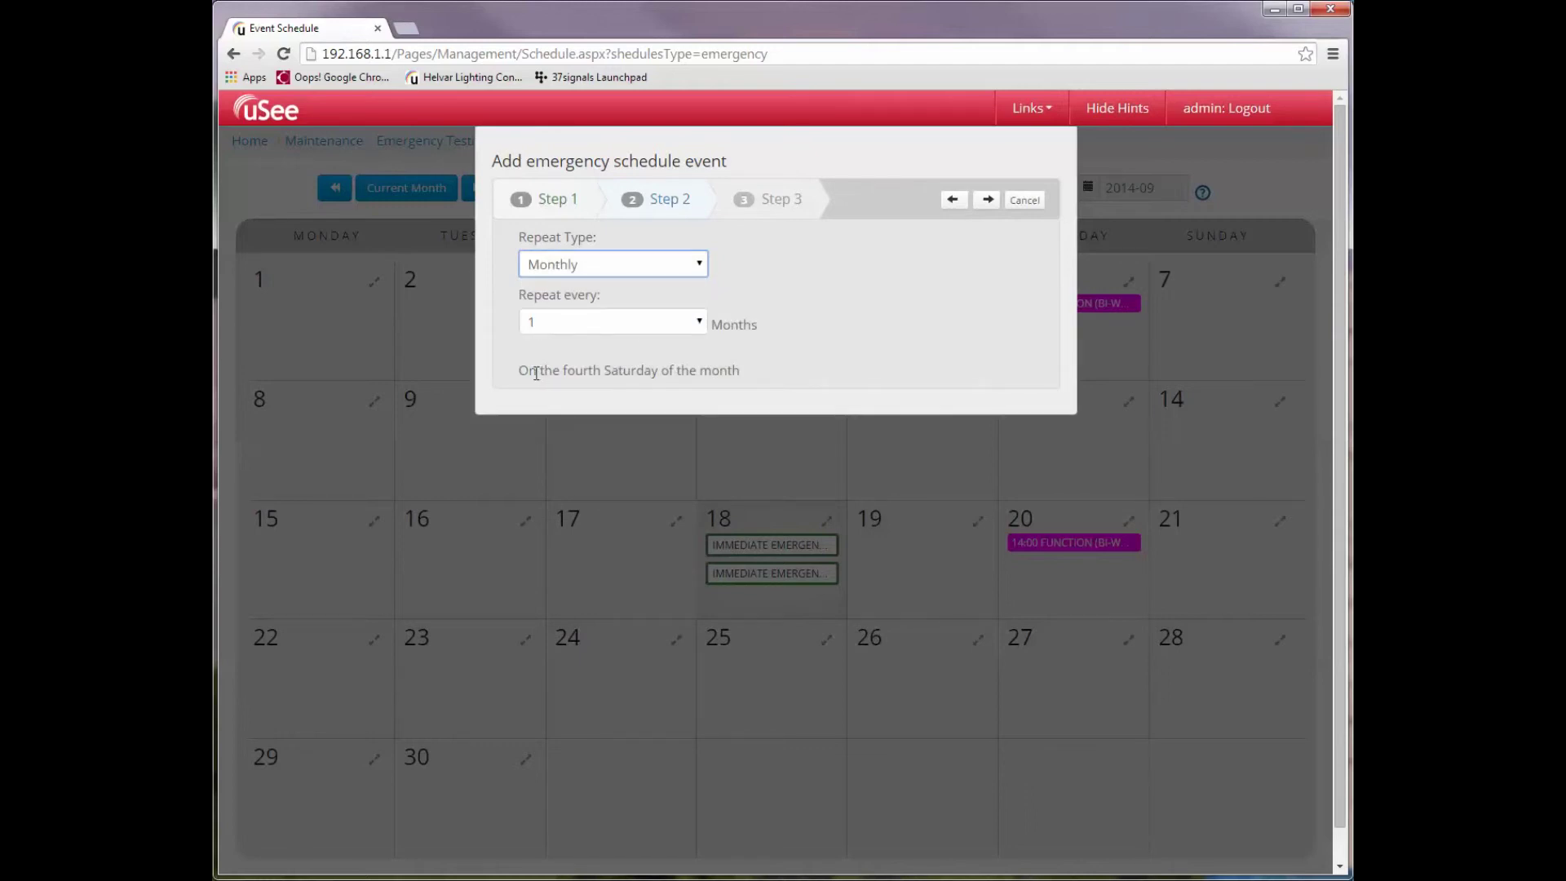
{"action": "left_click", "coordinate": [988, 200]}
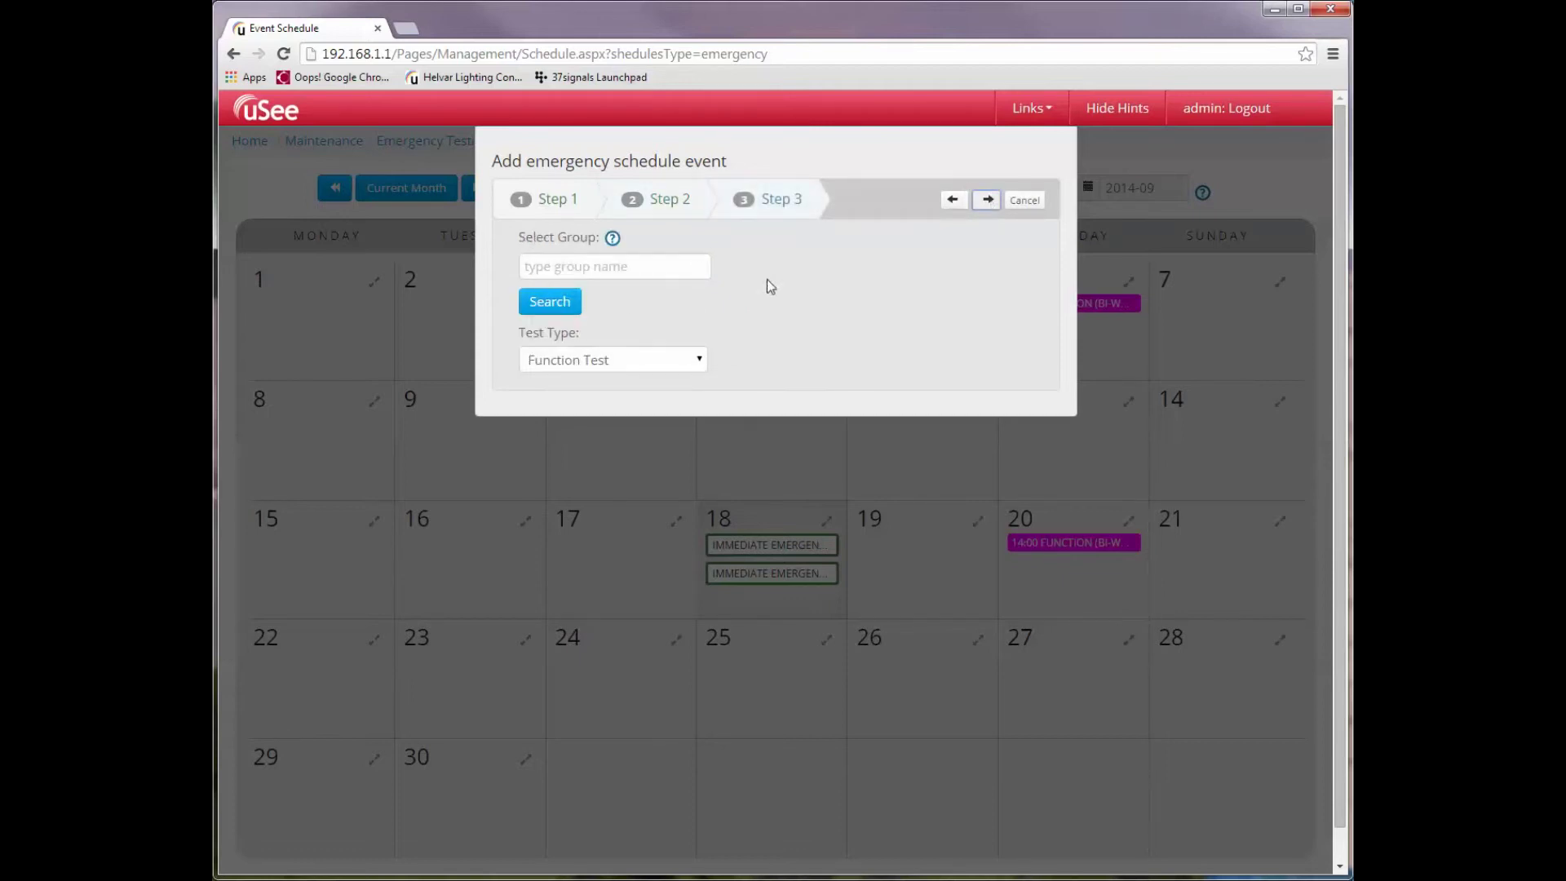
- Assign group 3 : Emergency 14 to the event with Duration Test as the test type and finish adding it
{"action": "left_click", "coordinate": [536, 268]}
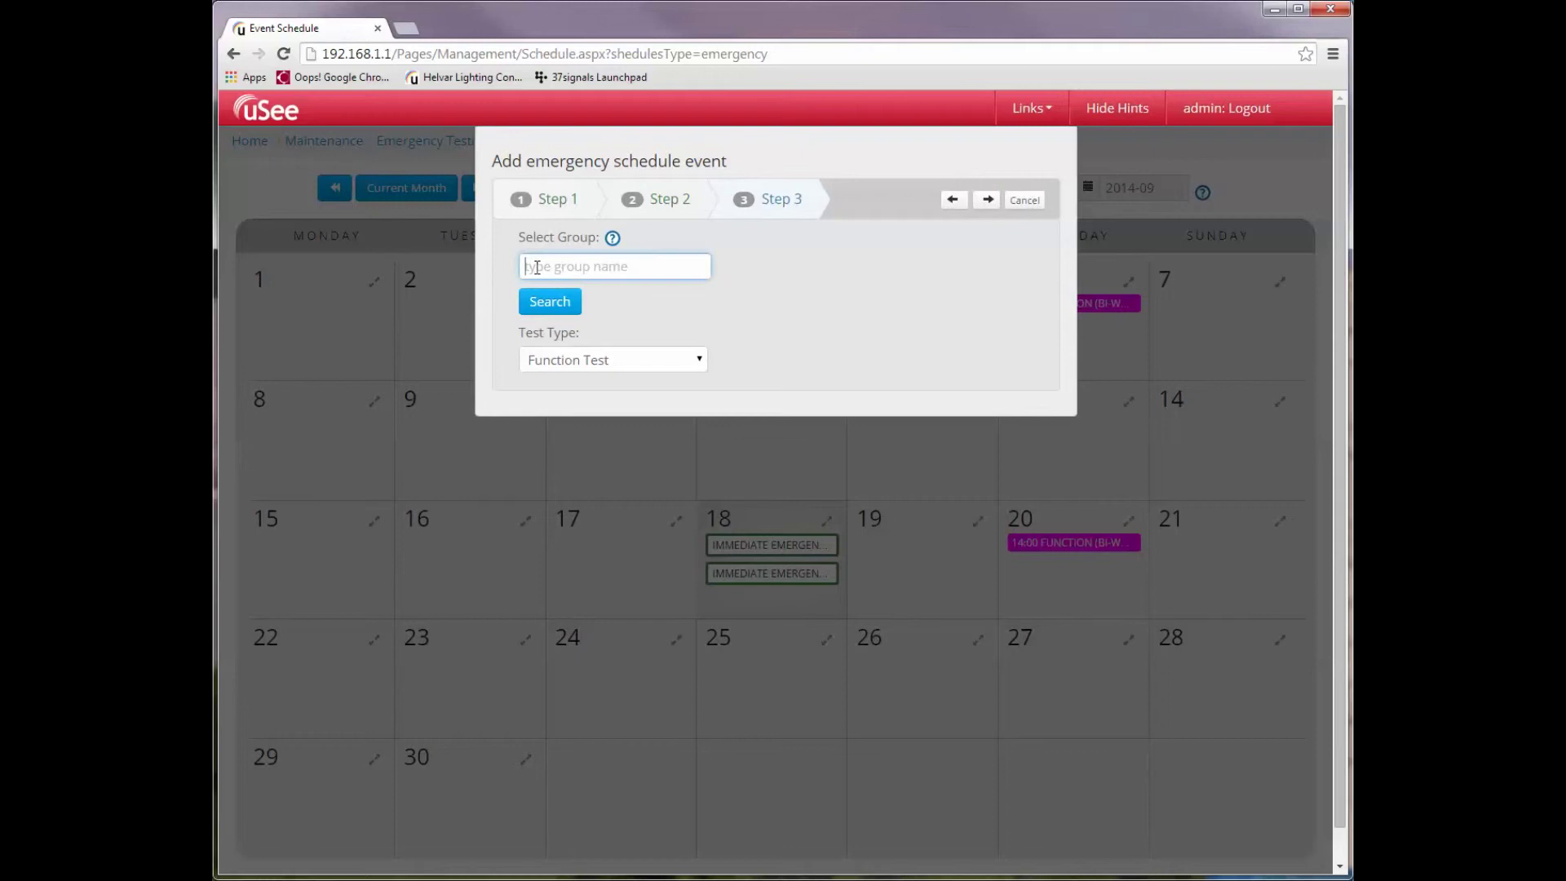
{"action": "type", "text": "em"}
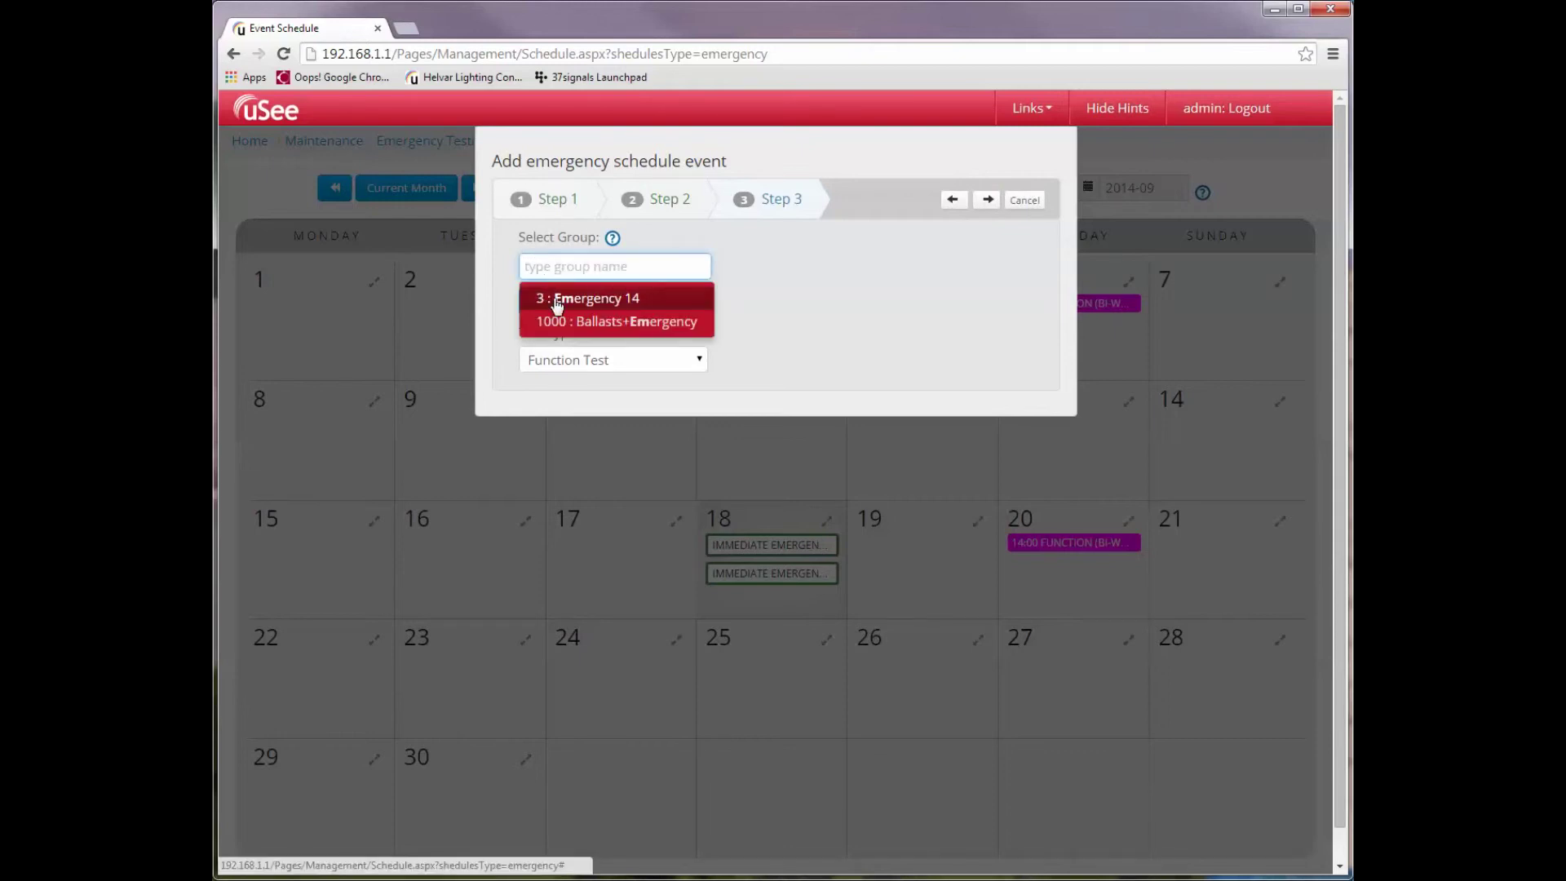
{"action": "left_click", "coordinate": [543, 297]}
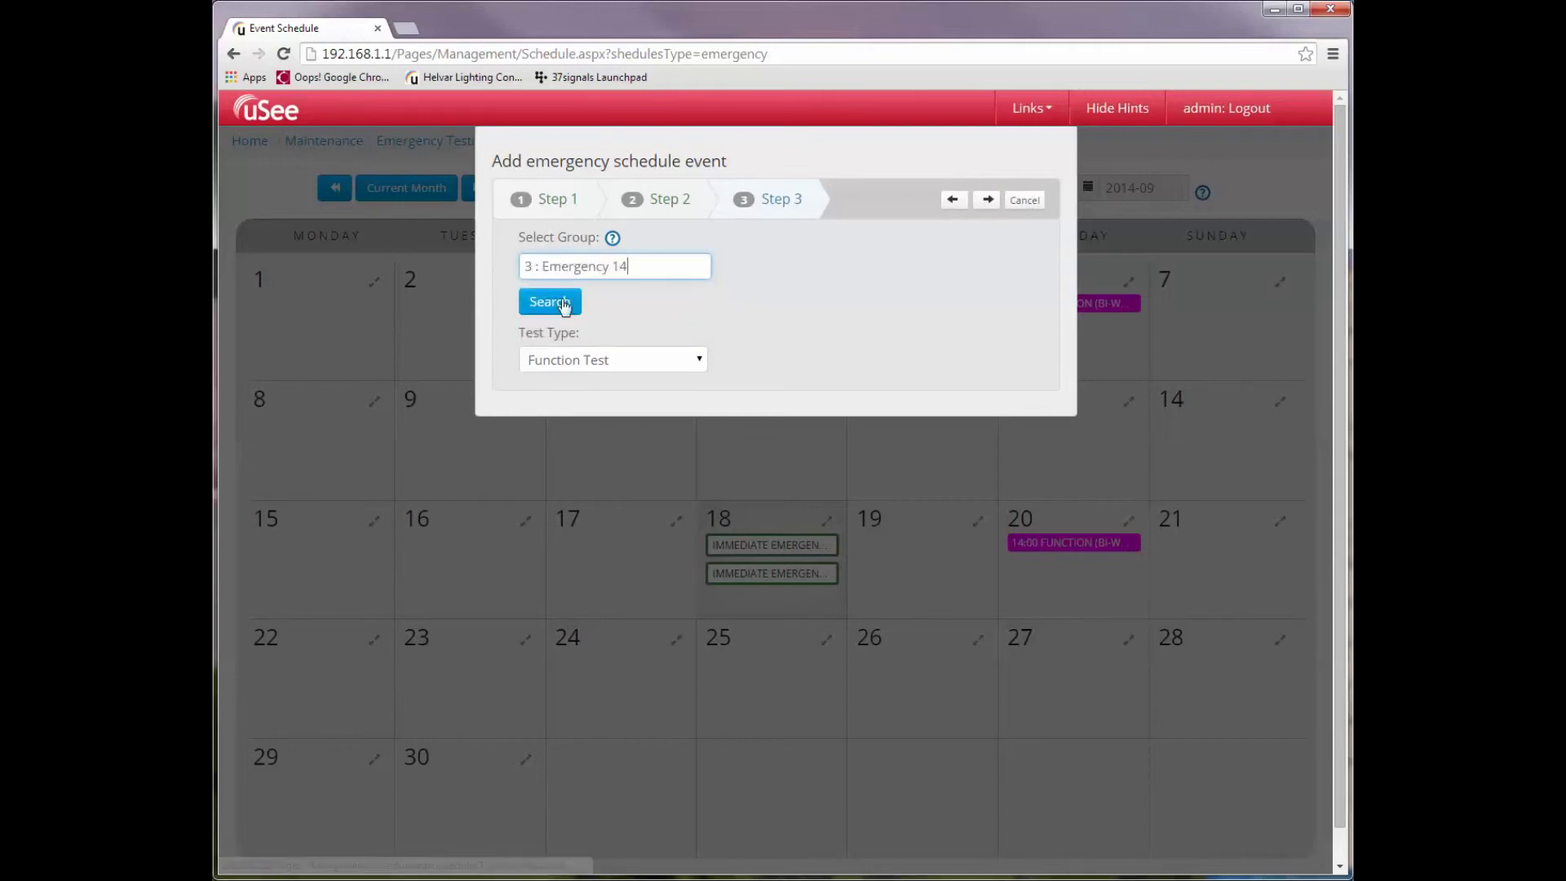
{"action": "left_click", "coordinate": [699, 361]}
{"action": "left_click", "coordinate": [574, 401]}
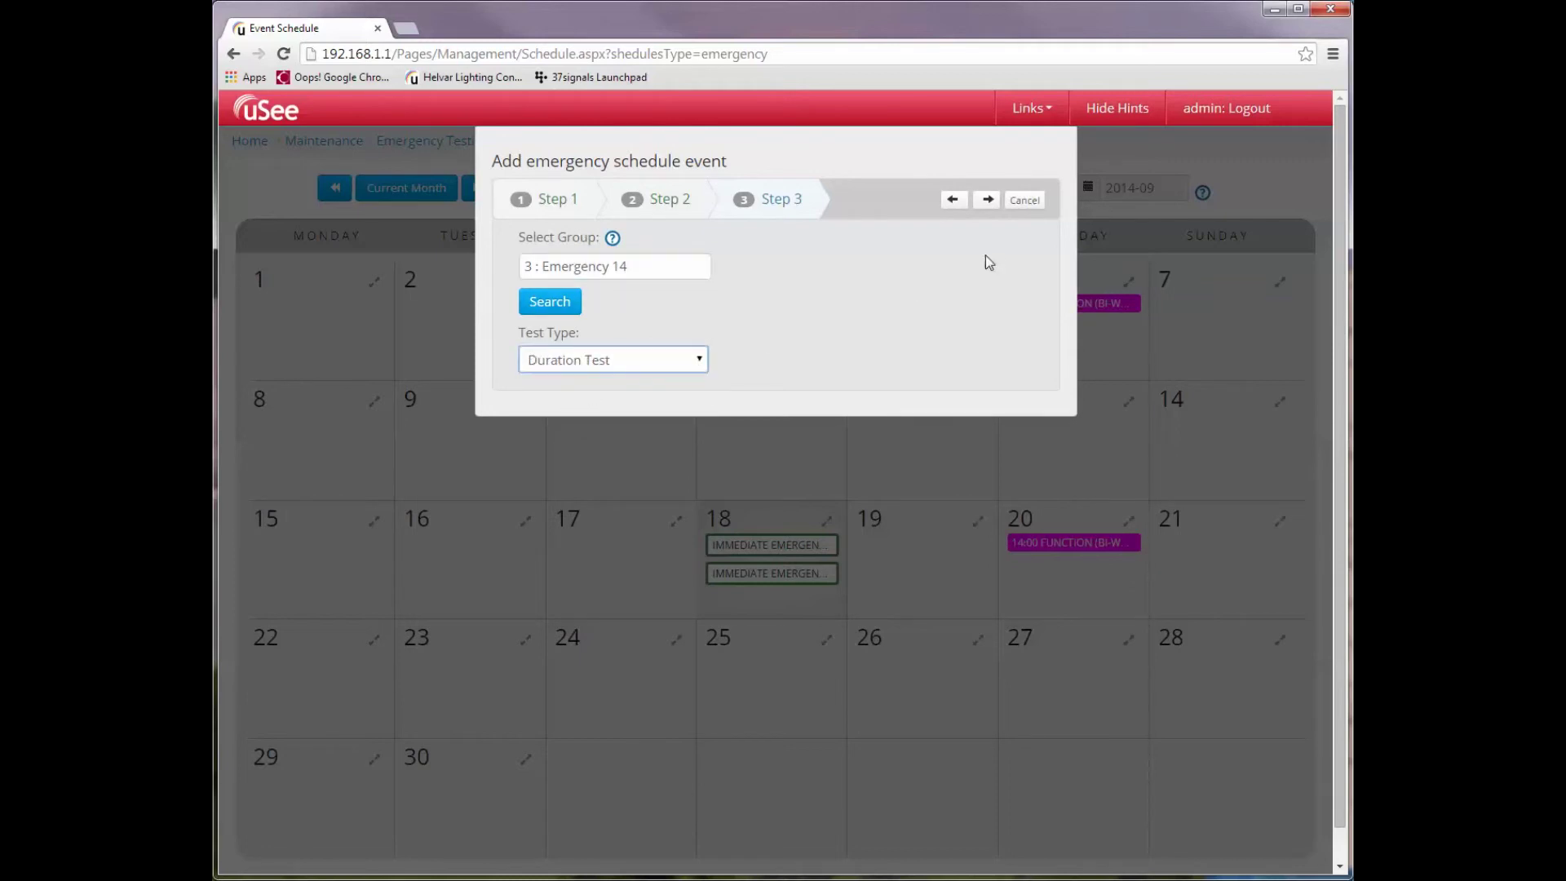
{"action": "left_click", "coordinate": [988, 201]}
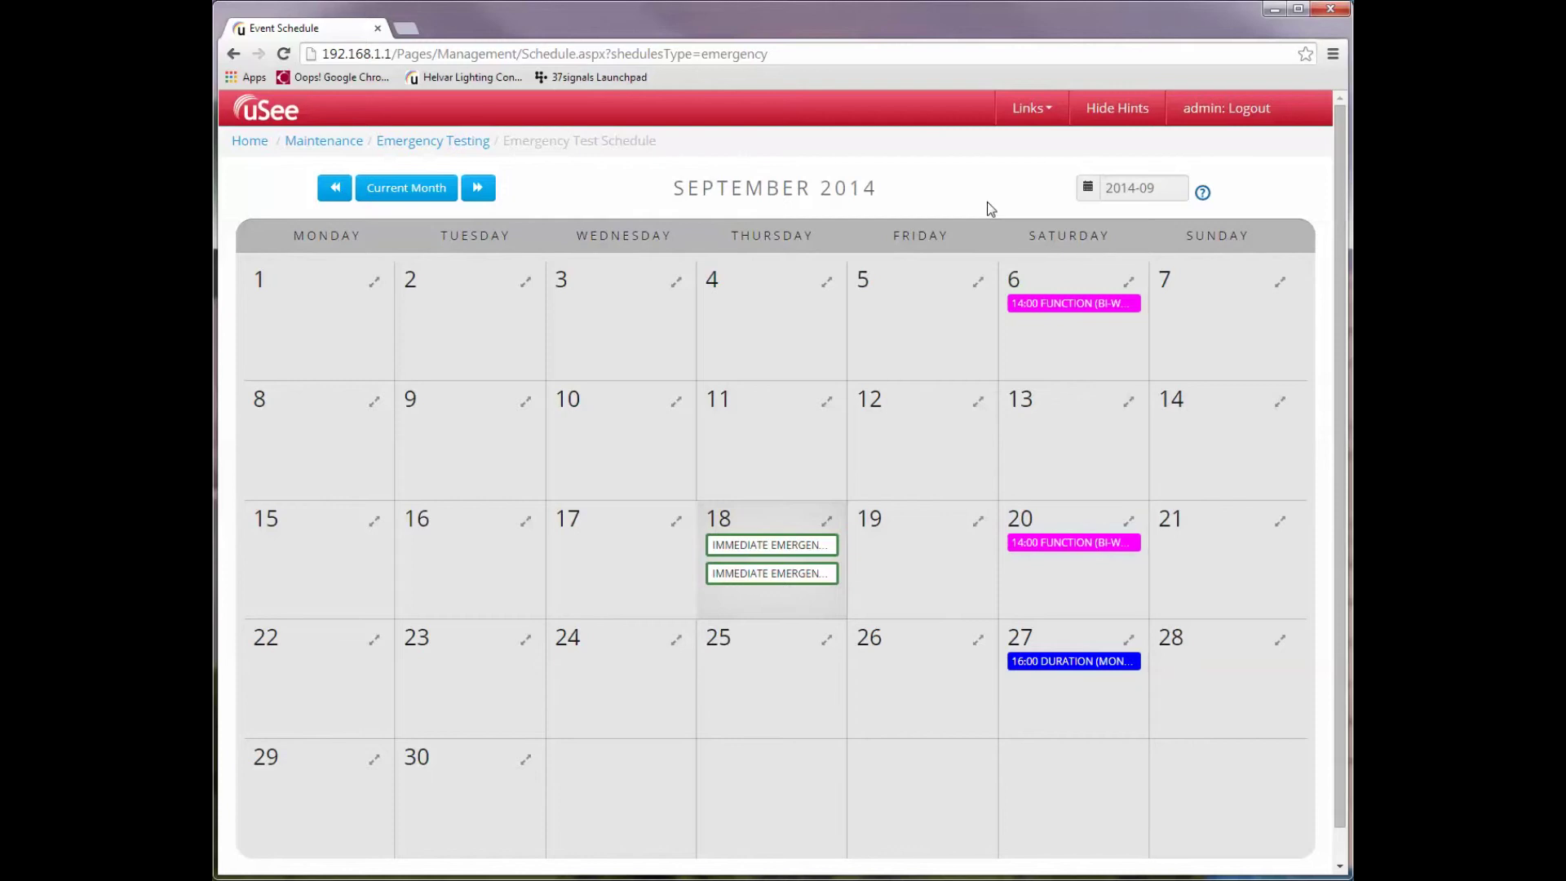
- Check the details of the duration test on 27 September 2014 and display the schedule for December 2015
{"action": "mouse_move", "coordinate": [1040, 665]}
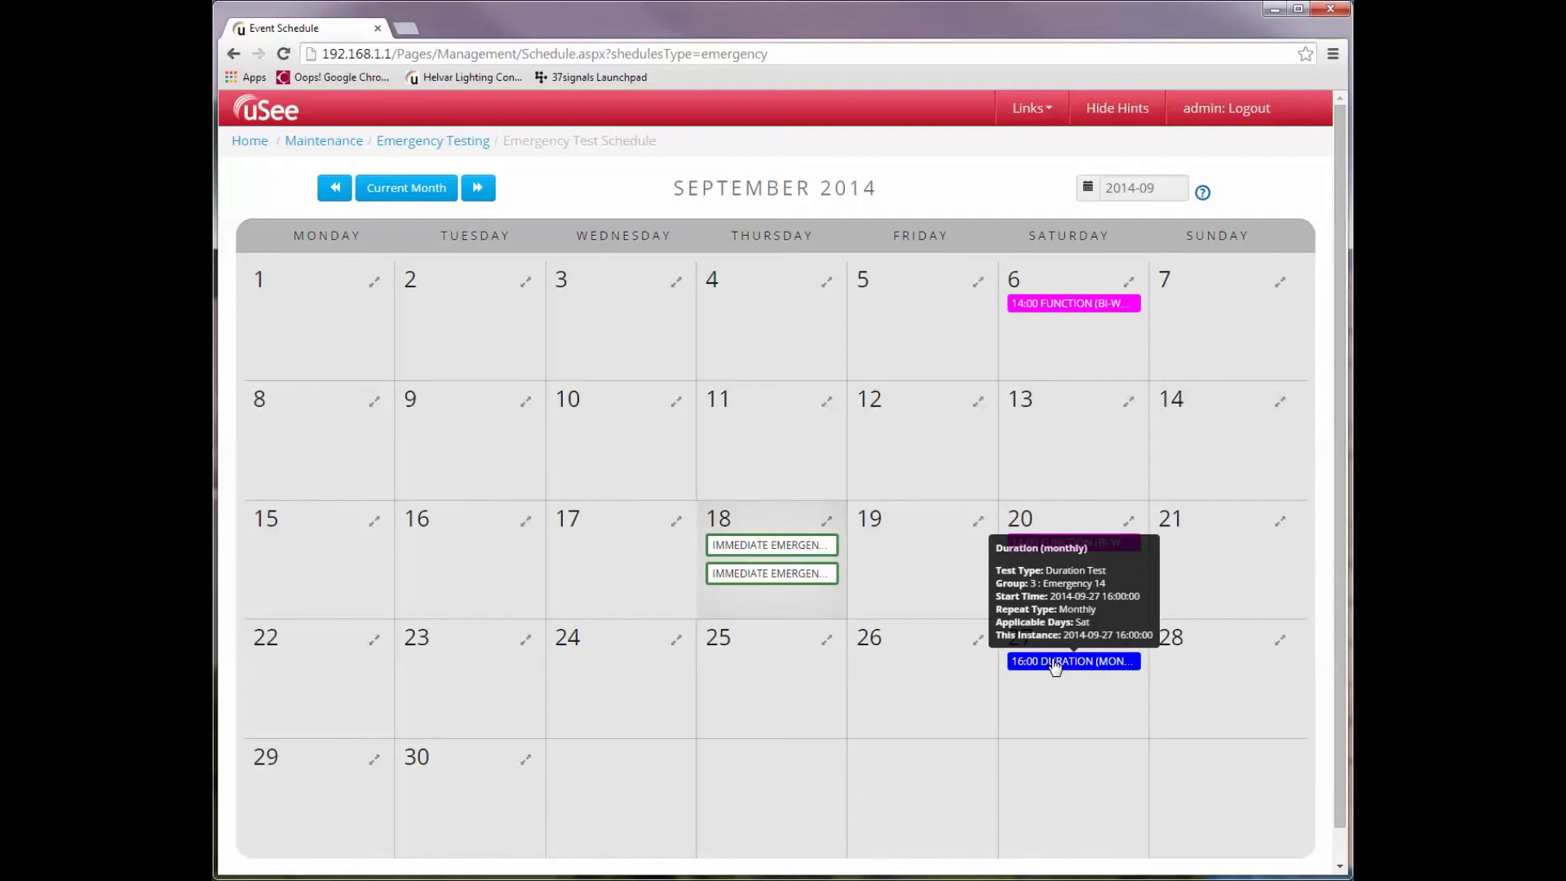
{"action": "left_click", "coordinate": [1090, 189]}
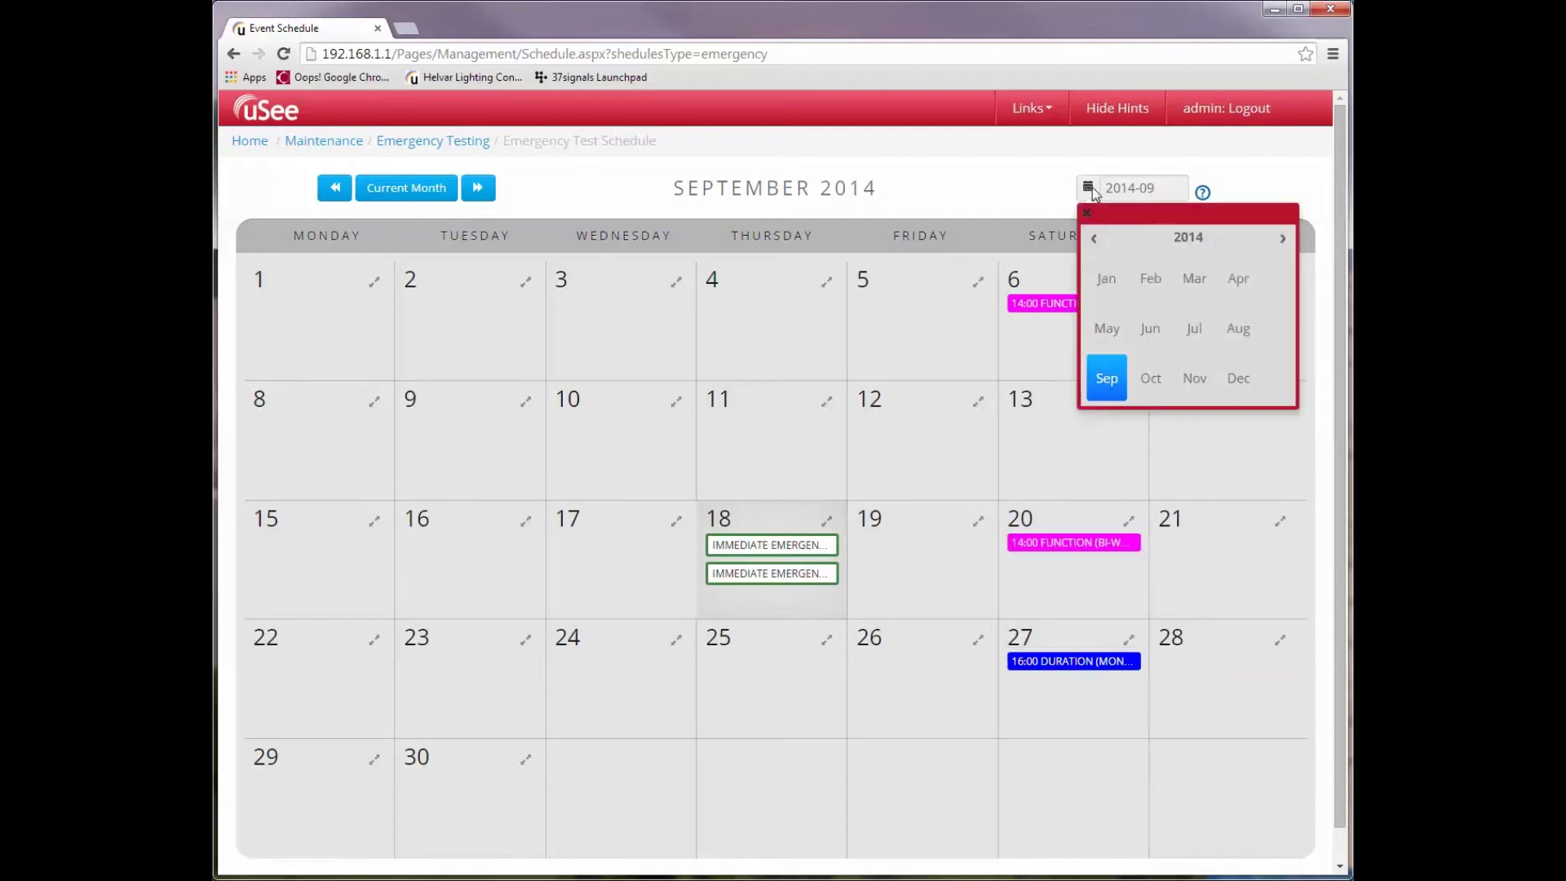
{"action": "left_click", "coordinate": [1283, 240]}
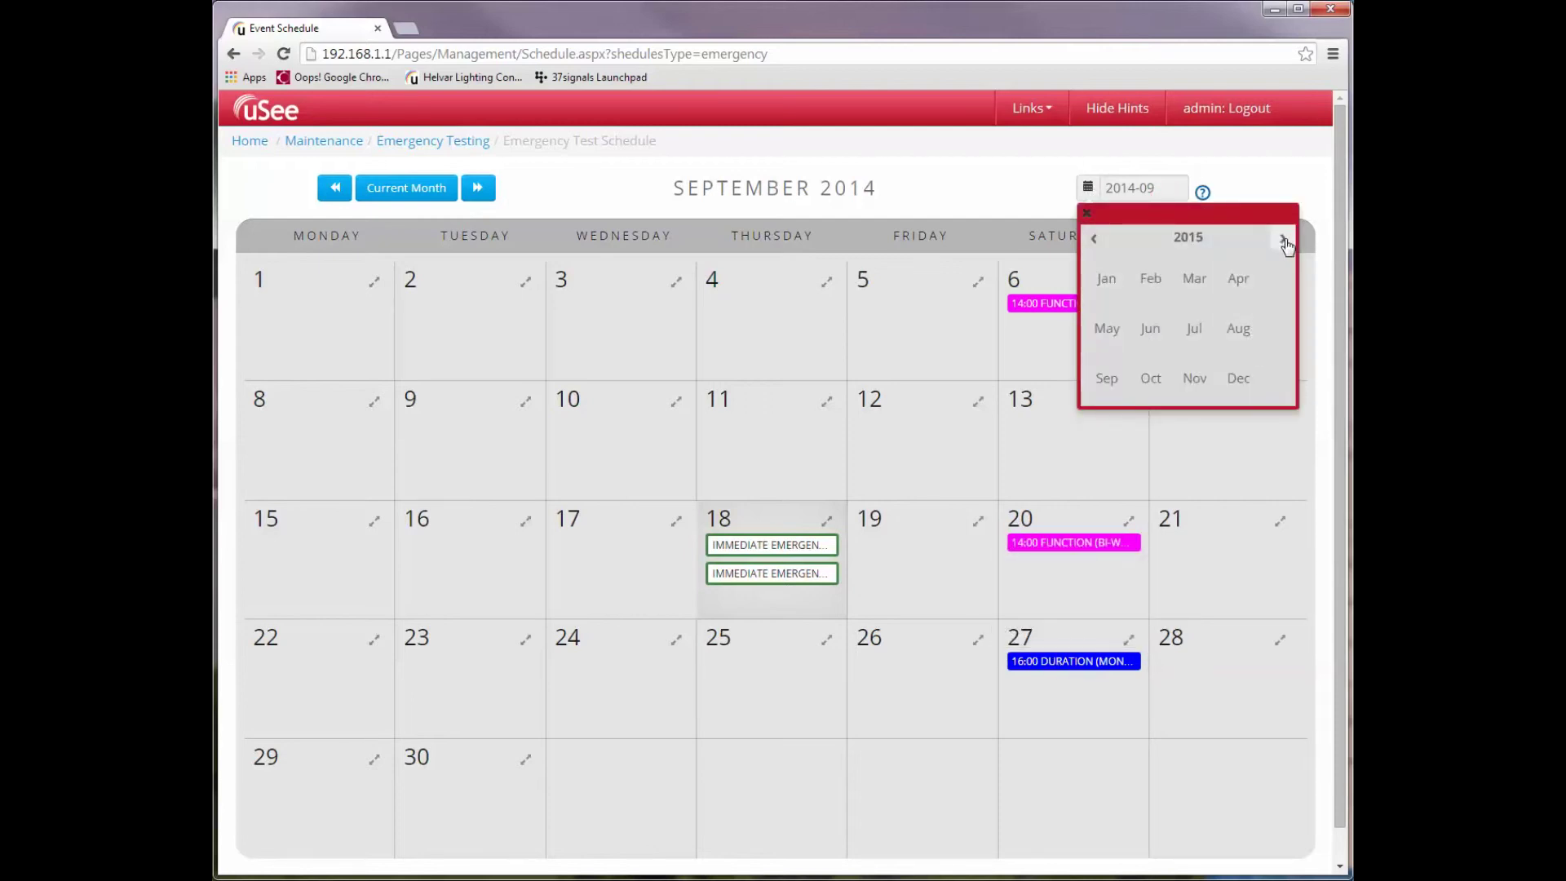
{"action": "left_click", "coordinate": [1238, 378]}
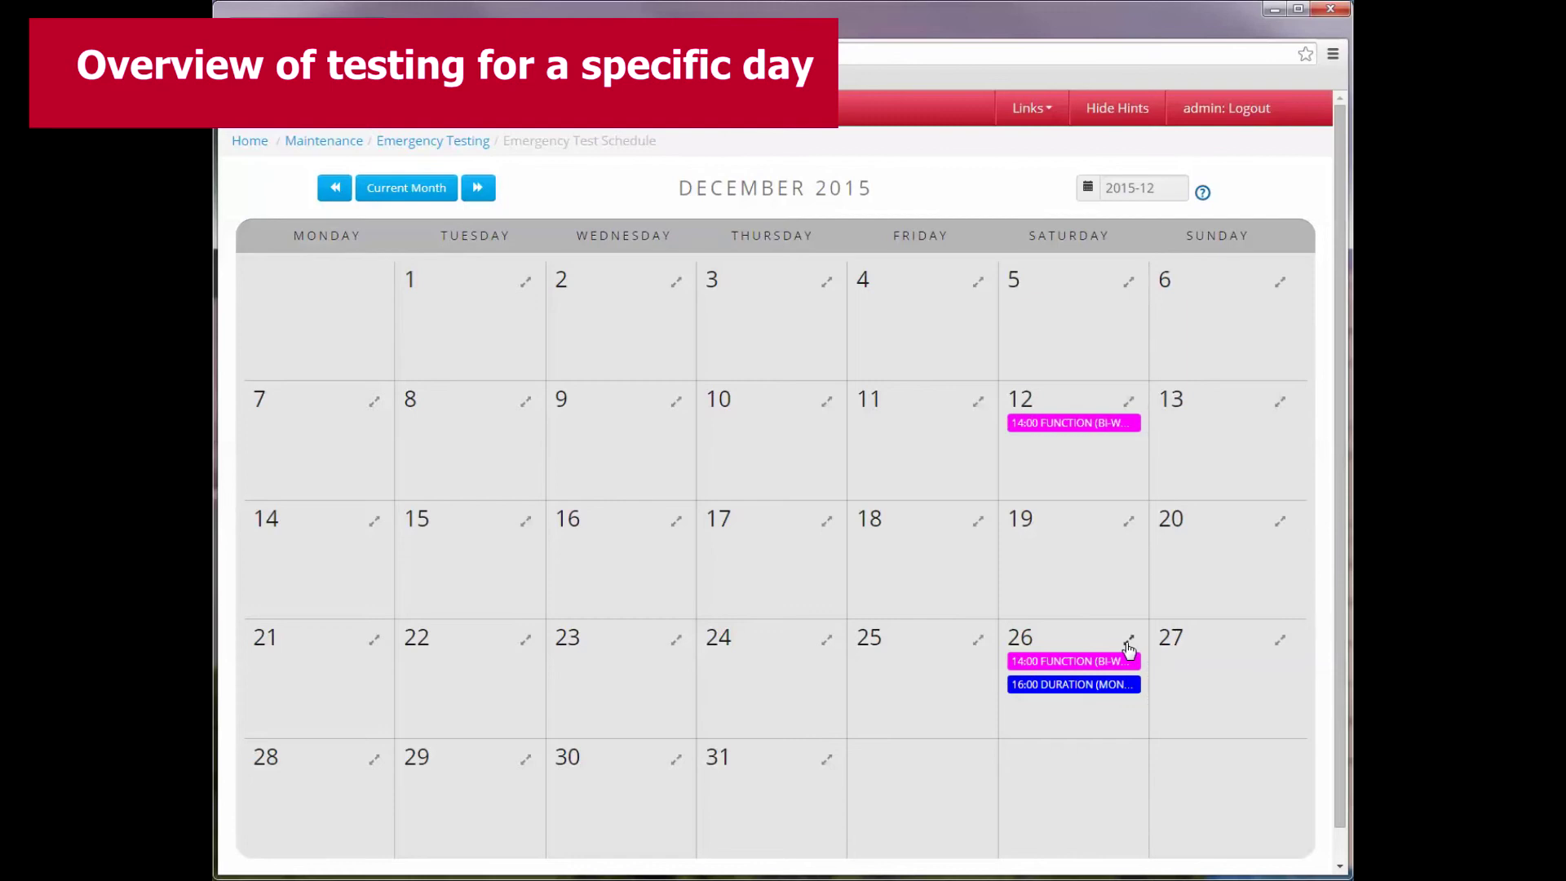
- Examine the hourly overview of tests for Saturday, 26 December 2015, and close it
{"action": "left_click", "coordinate": [1128, 640]}
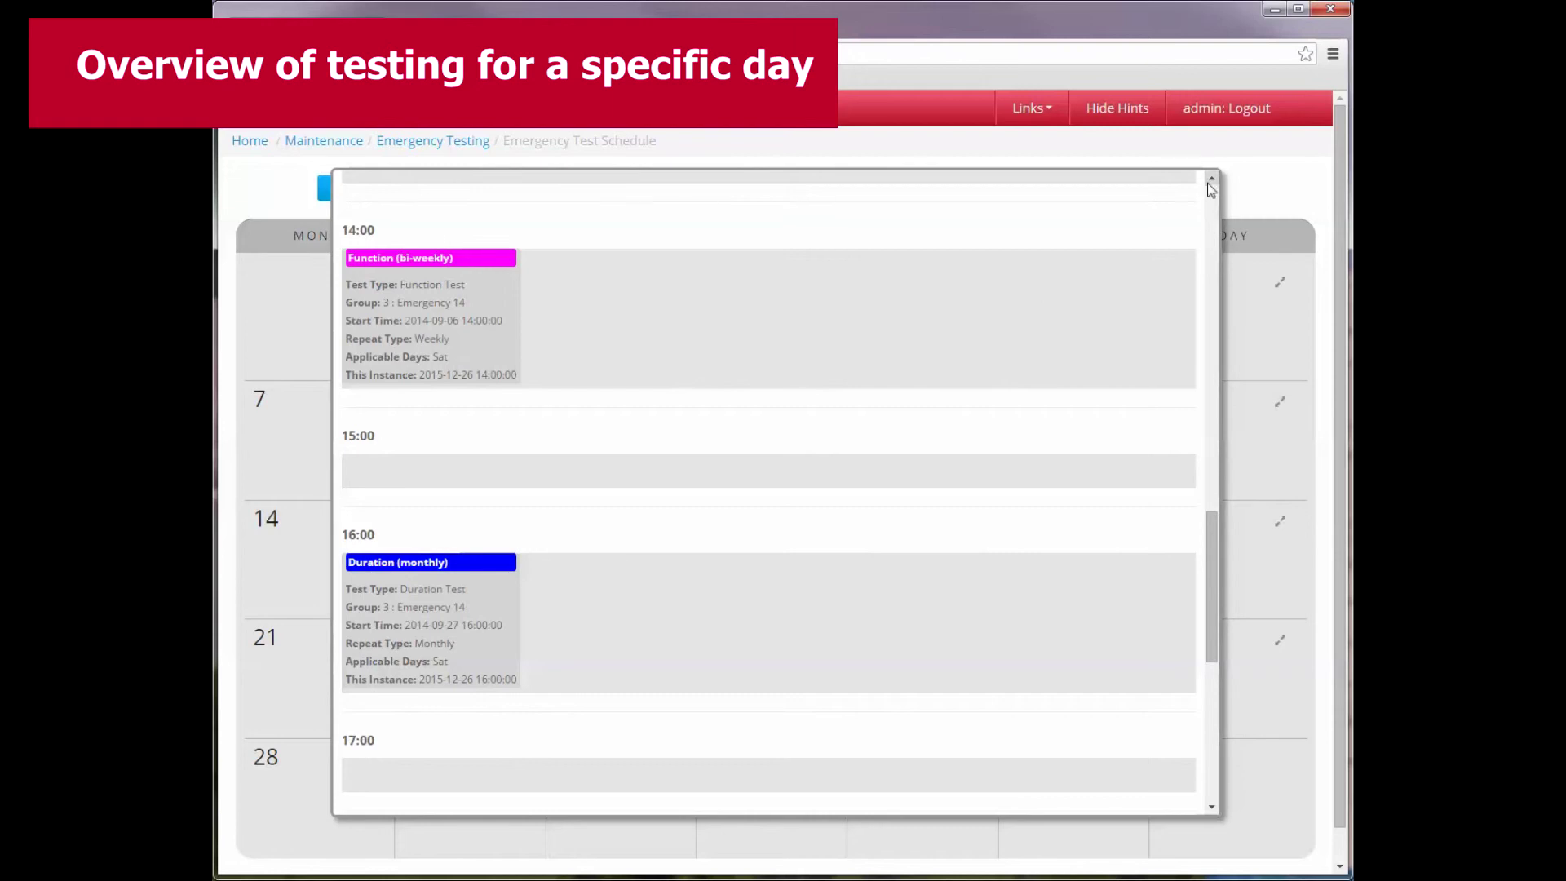
{"action": "scroll", "coordinate": [1211, 190], "scroll_direction": "up", "scroll_amount": 4}
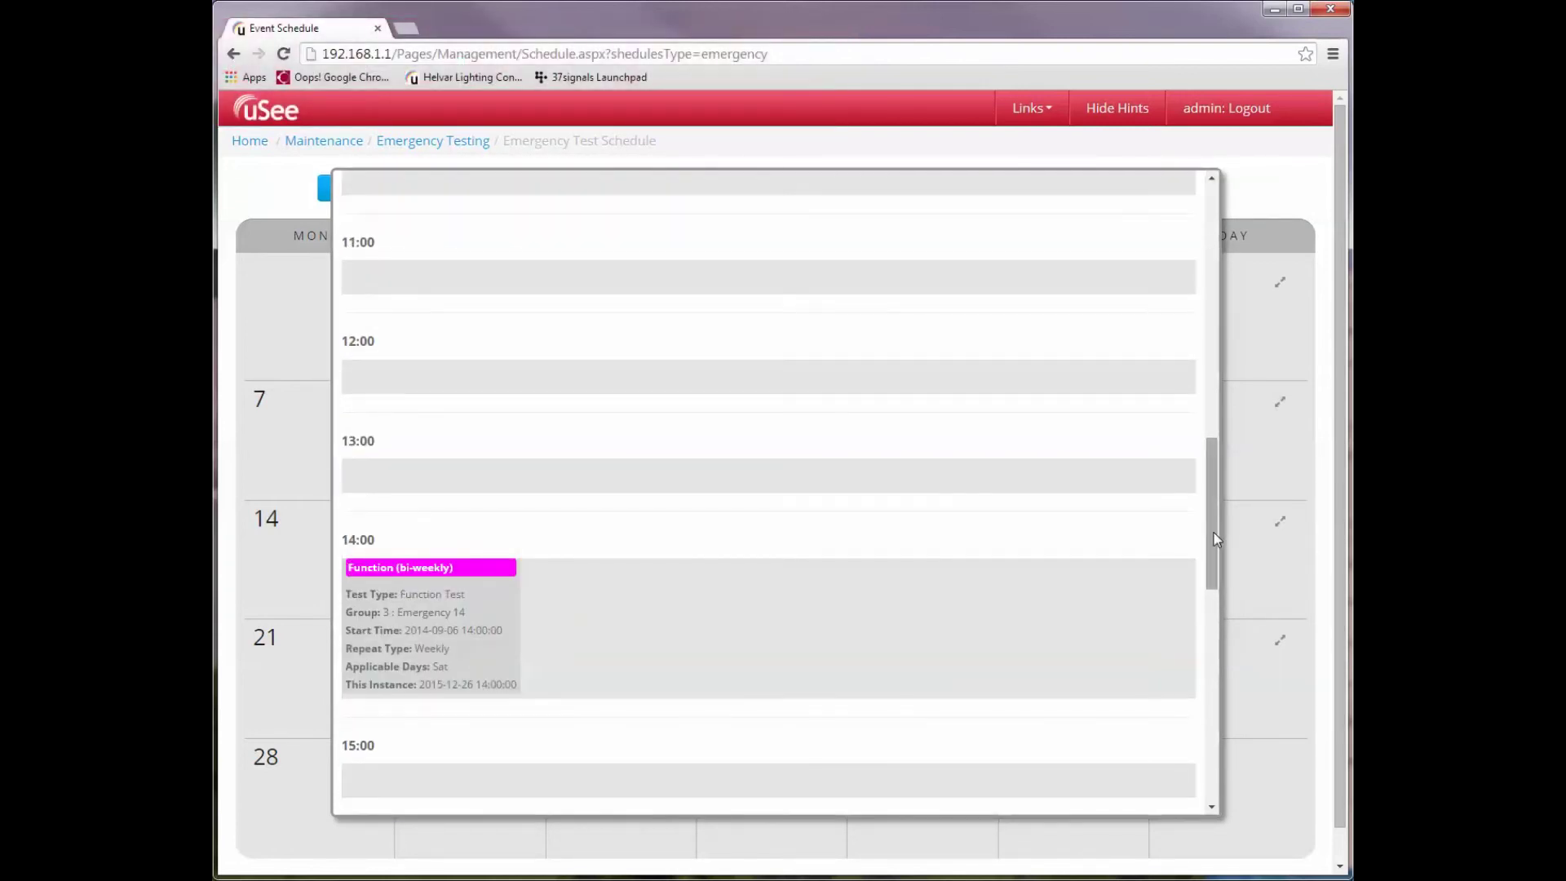
{"action": "left_click_drag", "start_coordinate": [1215, 539], "coordinate": [1205, 232]}
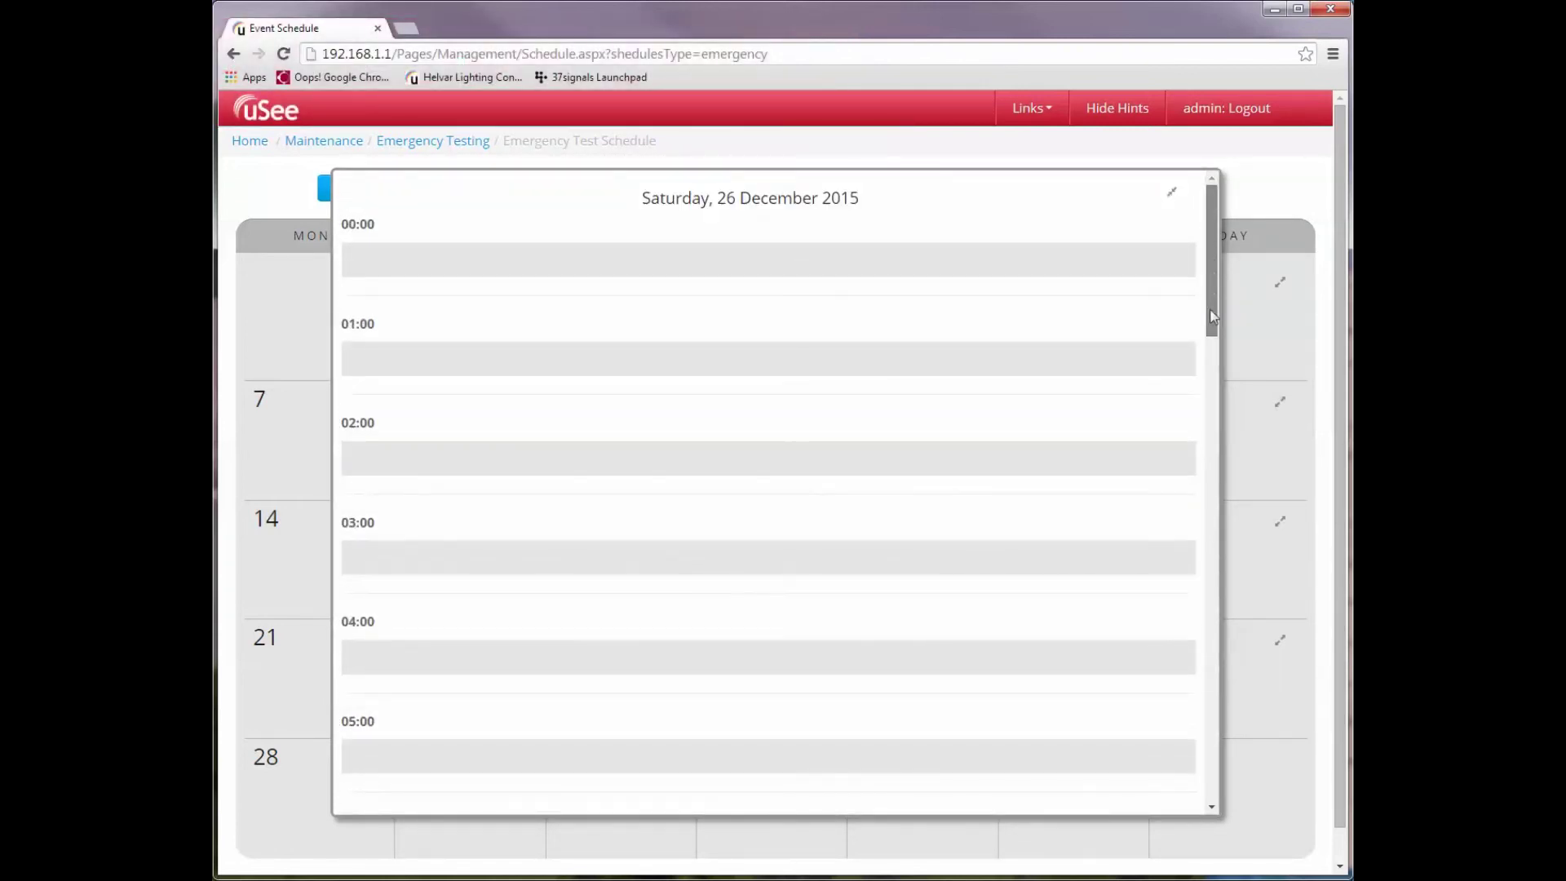
{"action": "left_click_drag", "start_coordinate": [1212, 316], "coordinate": [1216, 597]}
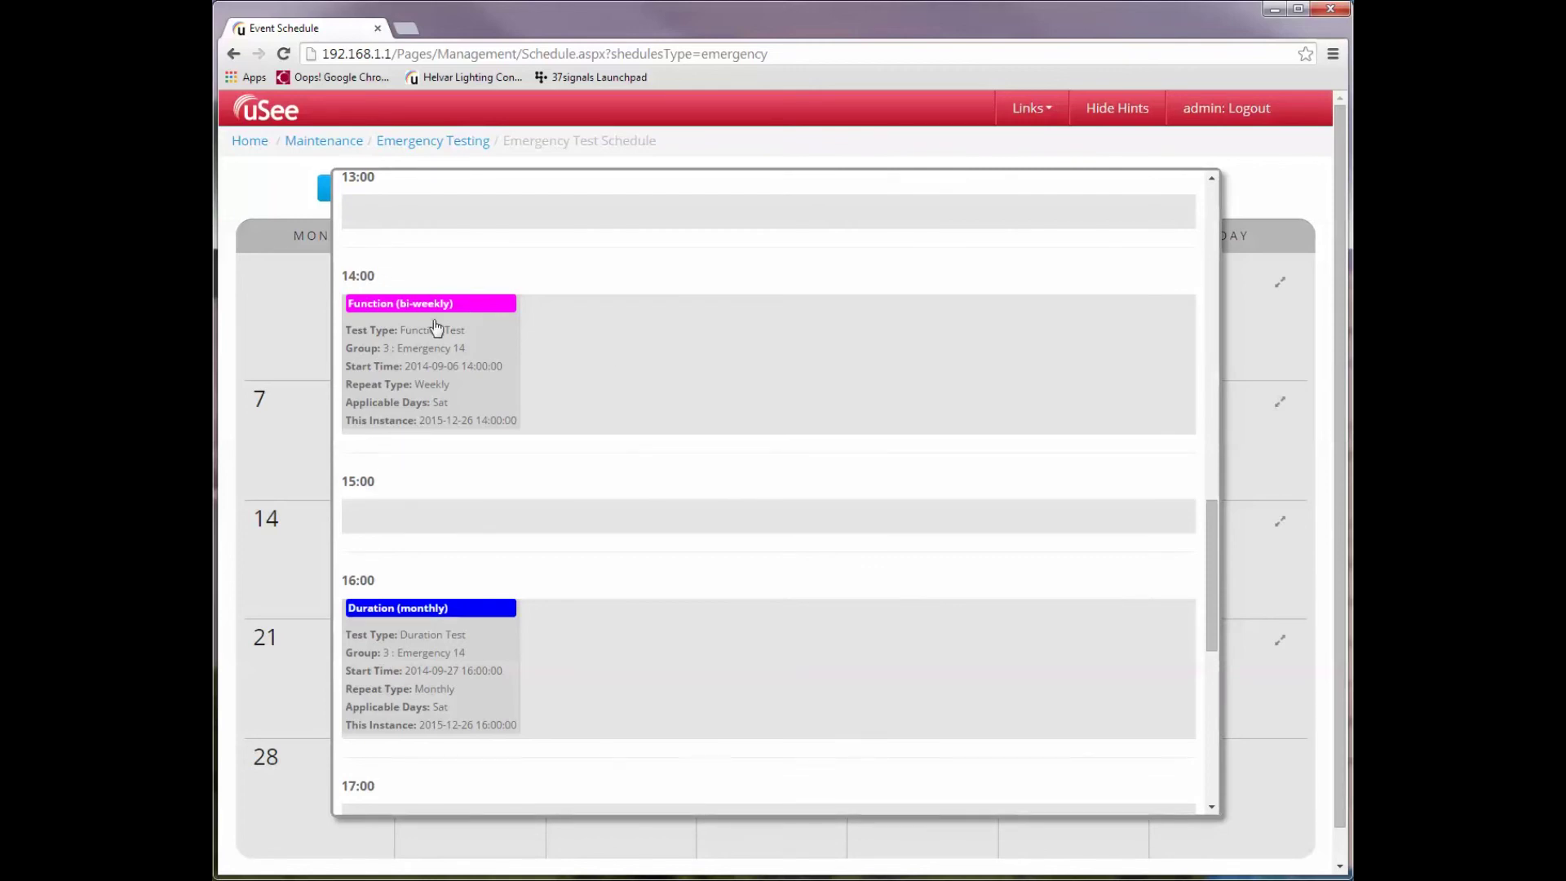
{"action": "left_click", "coordinate": [254, 197]}
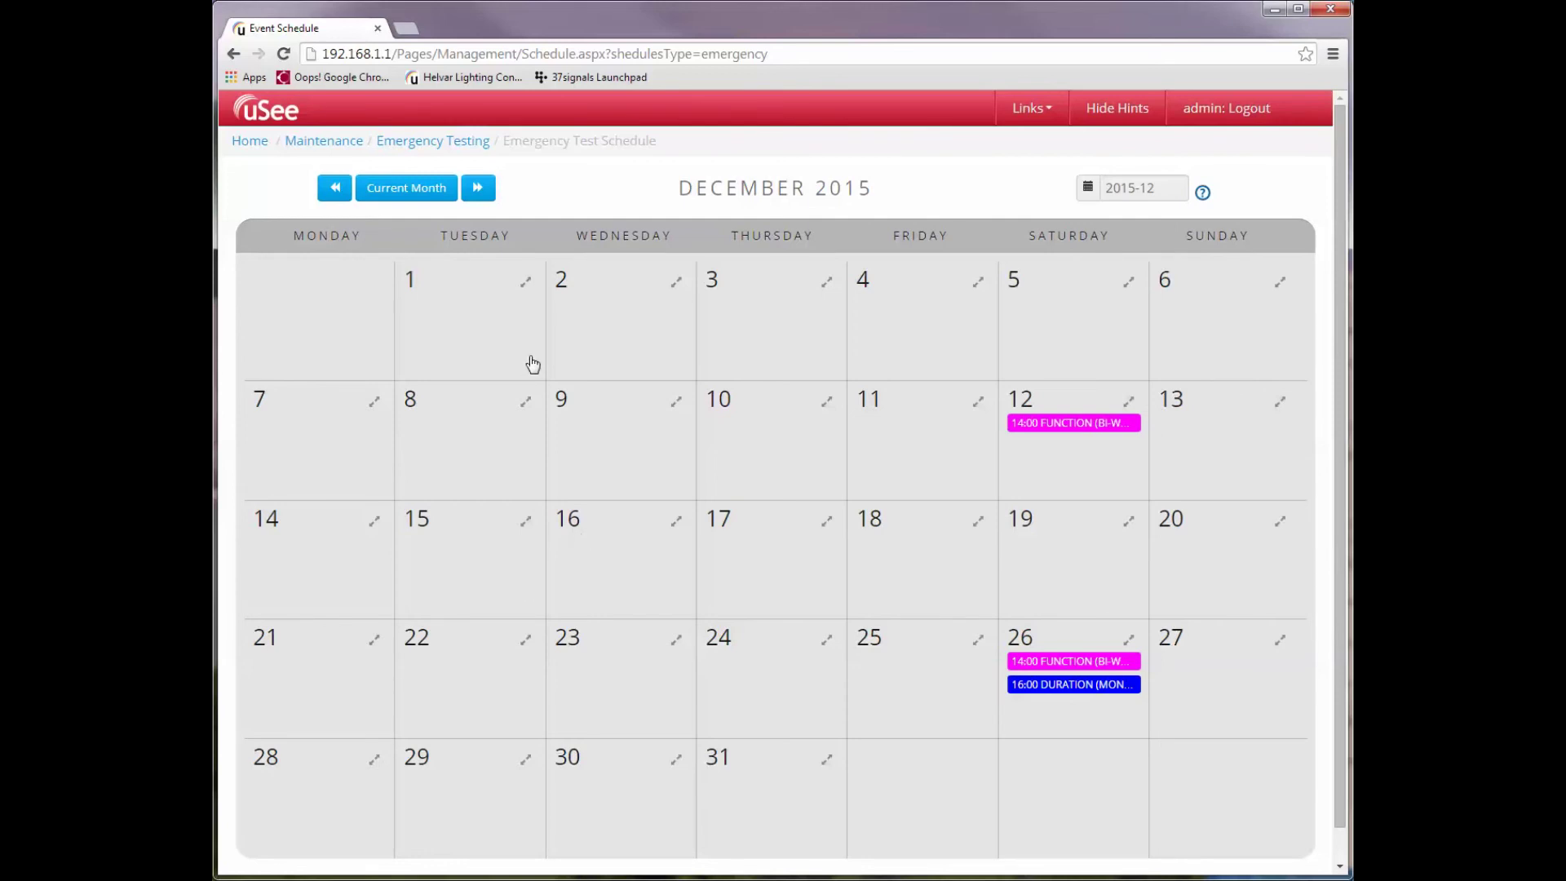
- Review this month's scheduled tests on the Emergency Testing page and return to the home page
{"action": "left_click", "coordinate": [433, 143]}
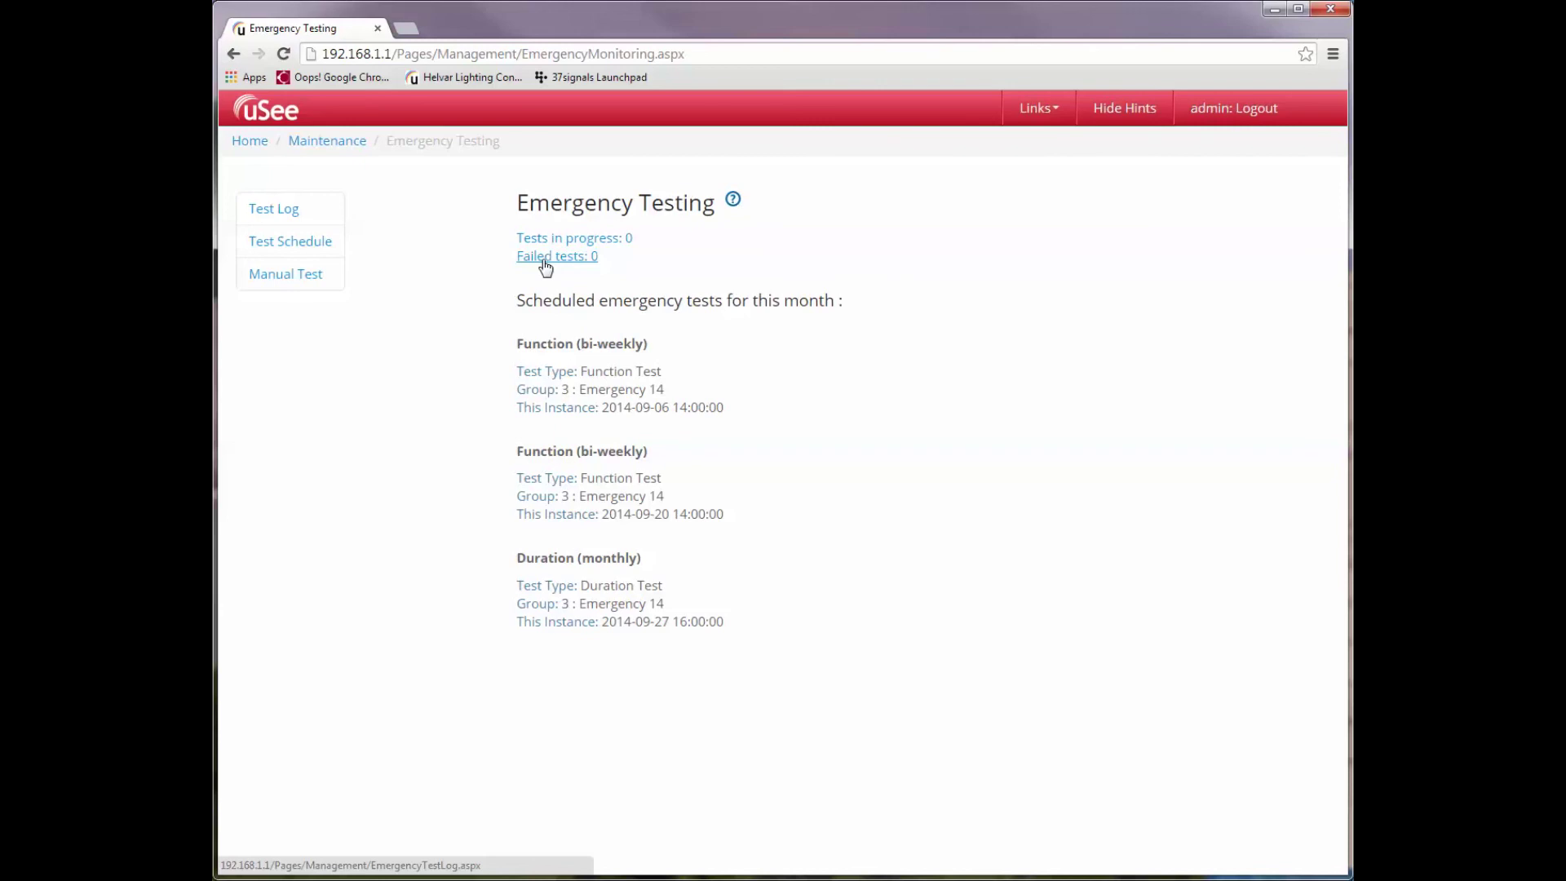
{"action": "left_click", "coordinate": [329, 142]}
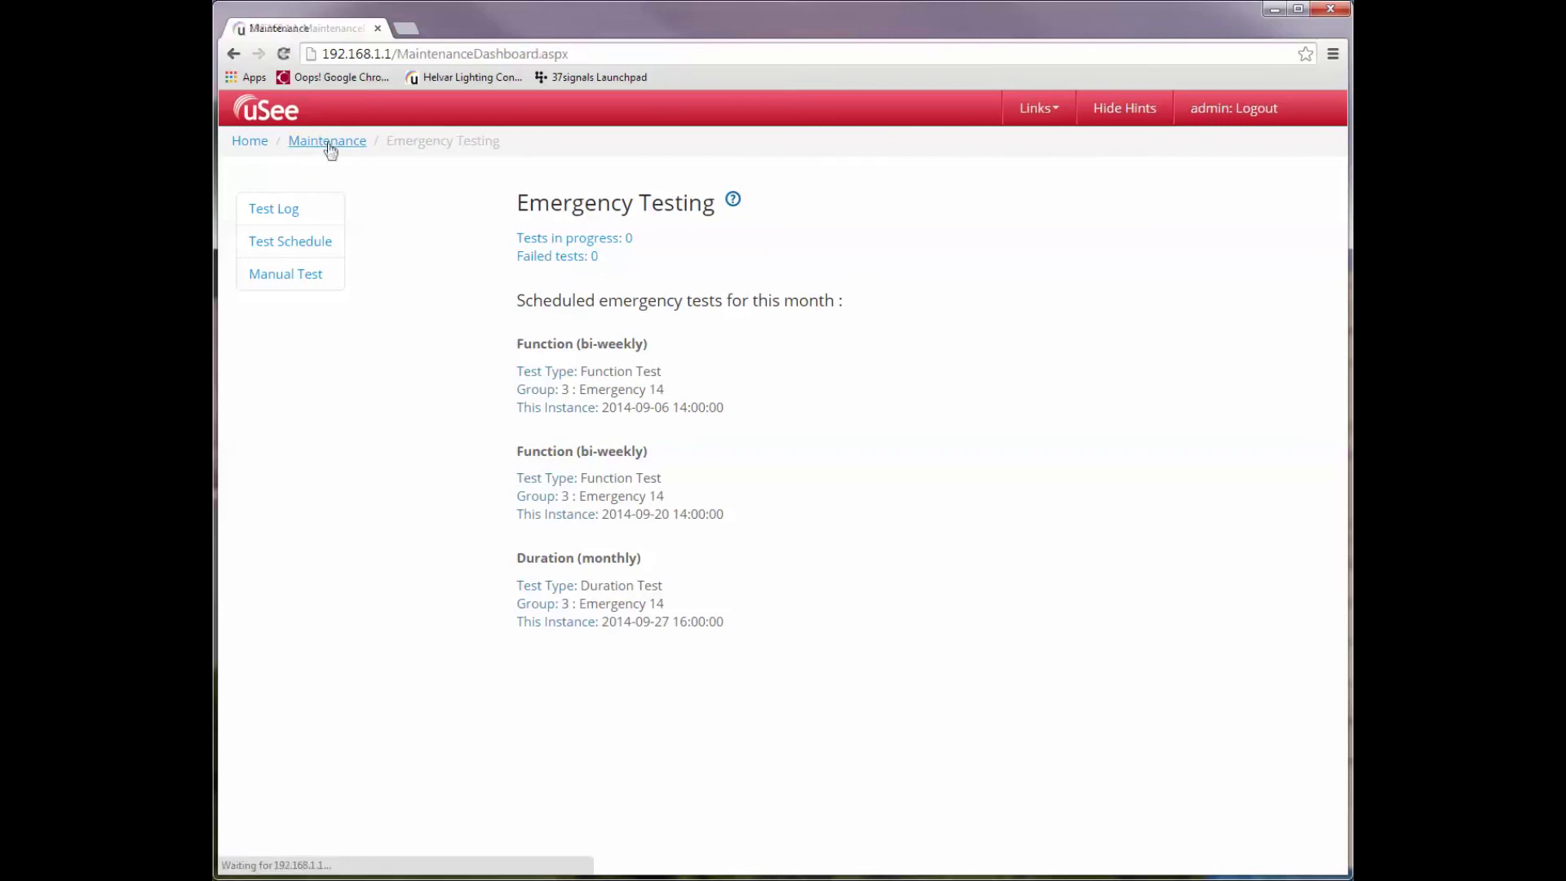
{"action": "left_click", "coordinate": [249, 147]}
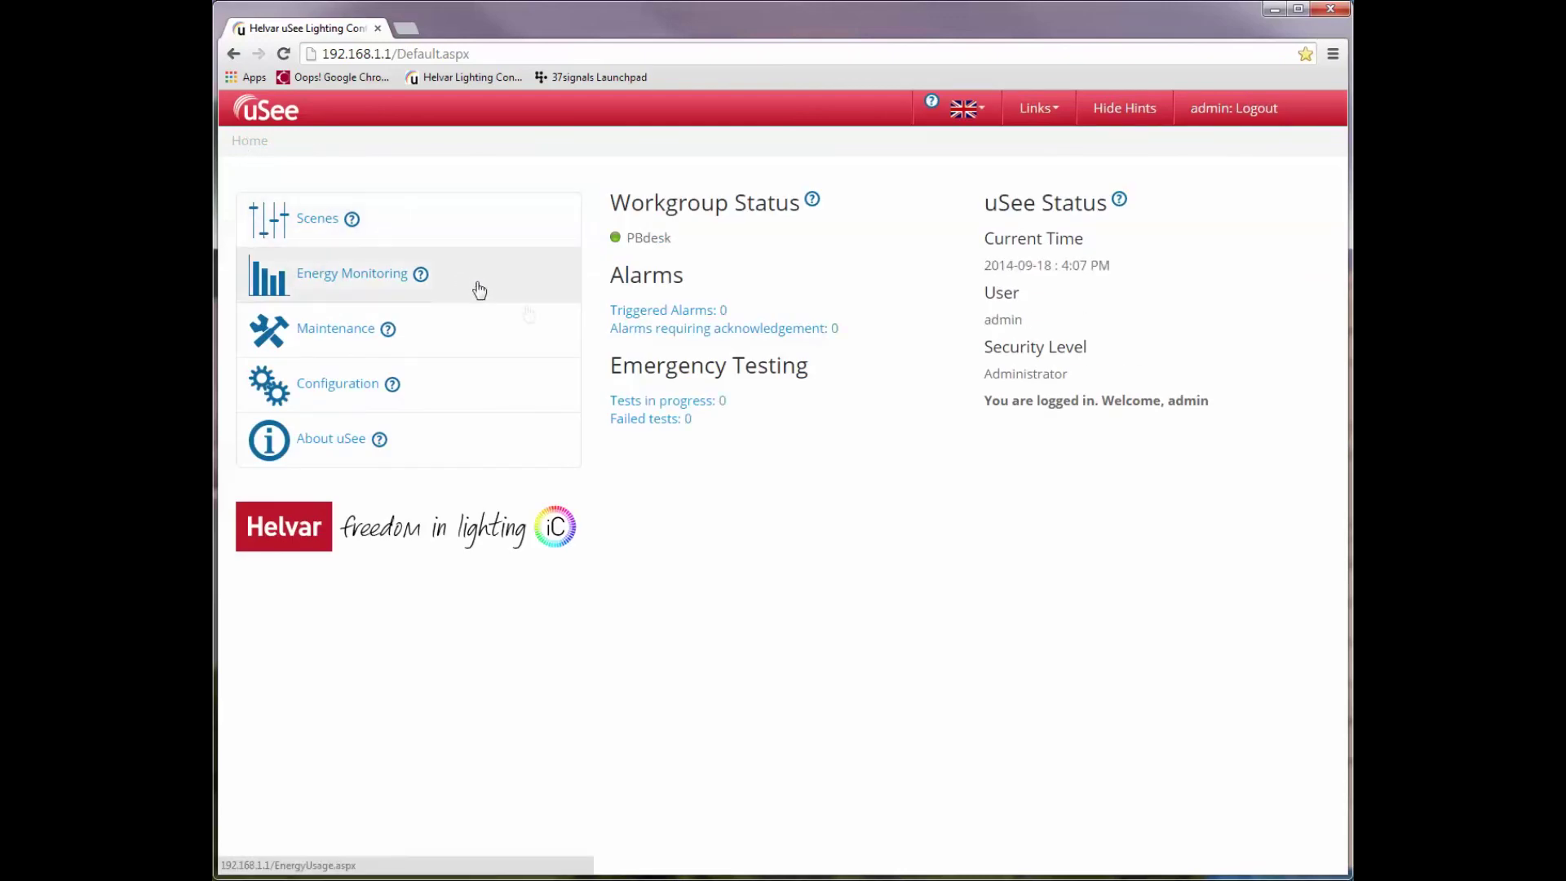